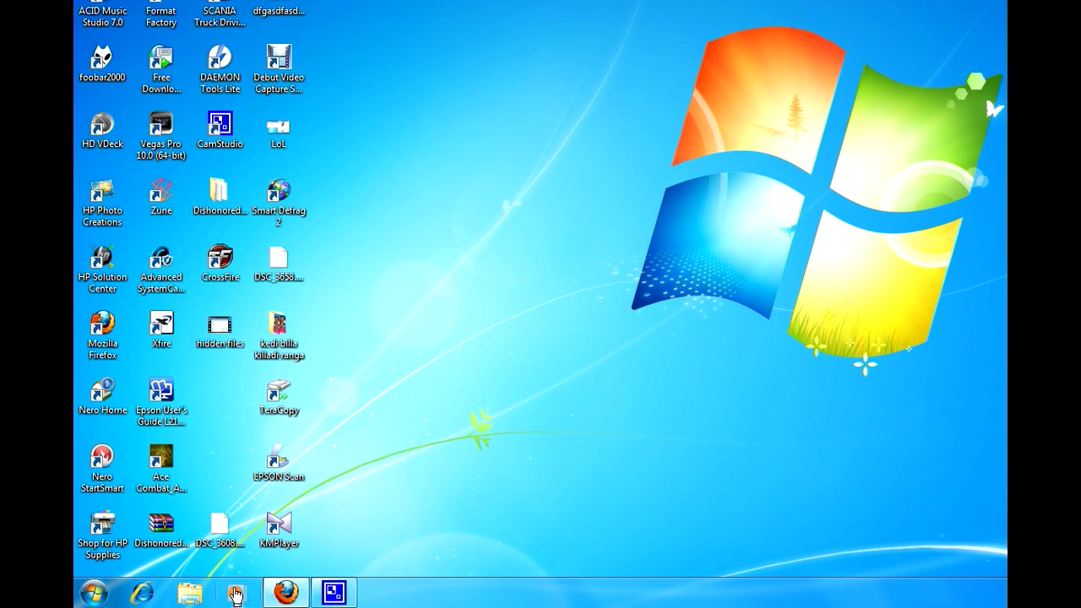
Search Google in Firefox for 'winrar'
left_click(286, 593)
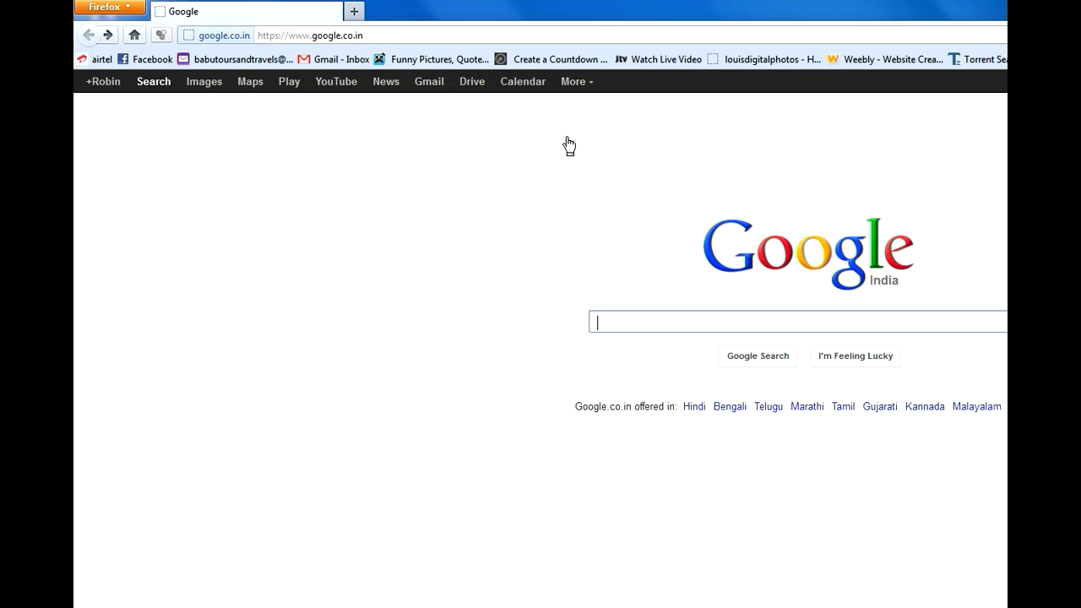
type("winrar")
key("Return")
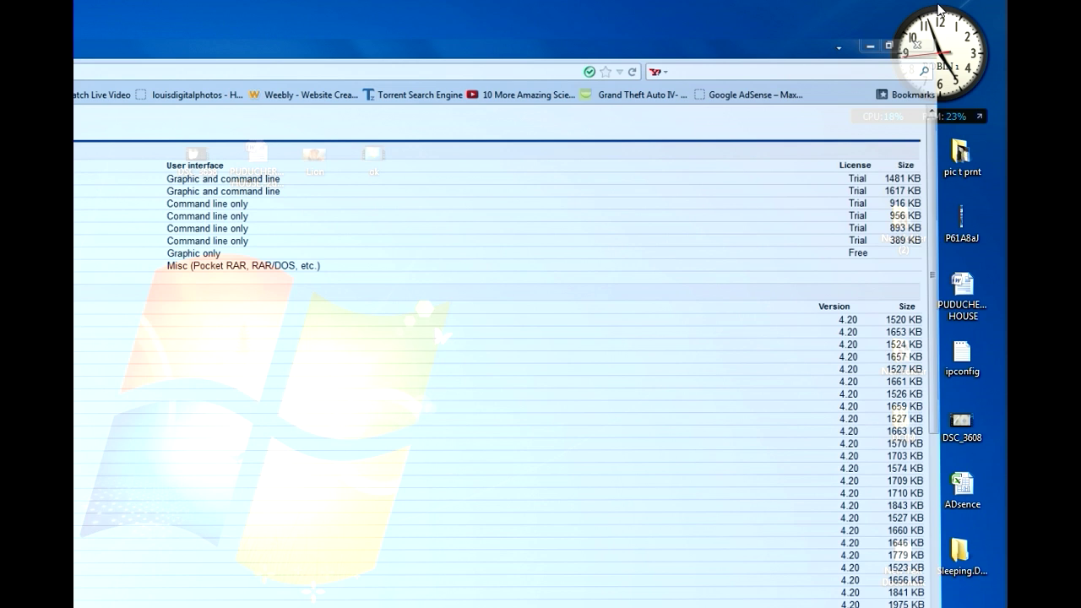
Hide Firefox and box-select the four desktop files DSC_3658, Lion, ok and PUDUCHERRY HOUSE
left_click(940, 8)
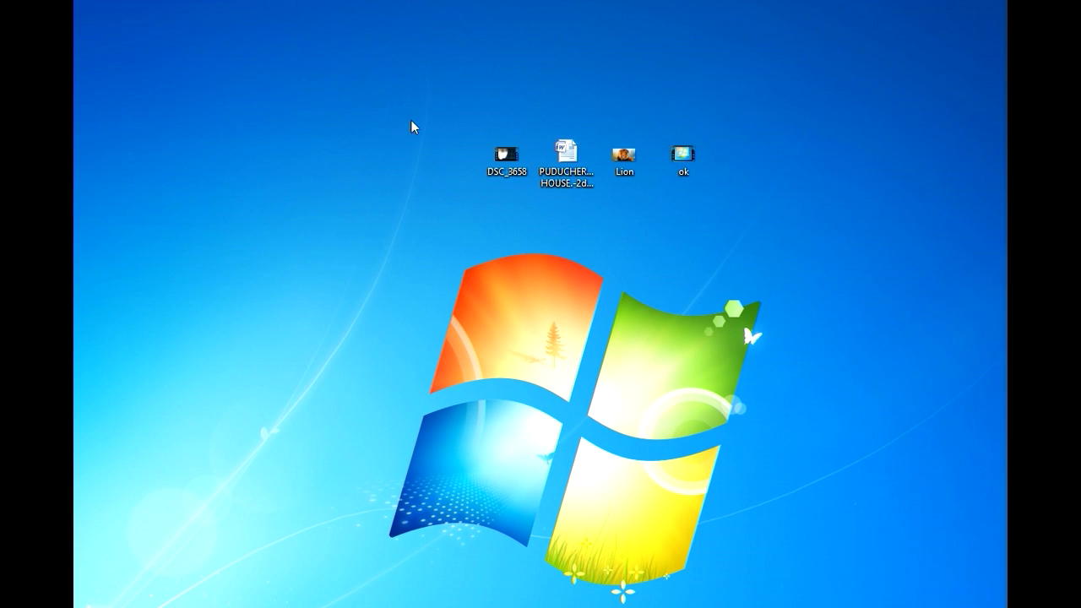
left_click_drag(118, 104, 223, 175)
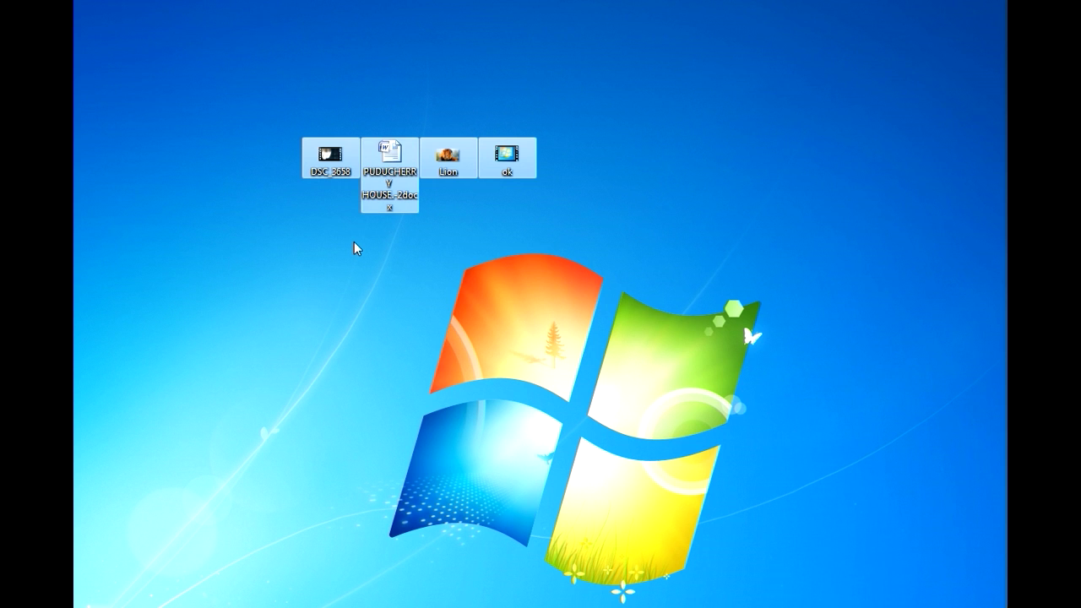
left_click(355, 248)
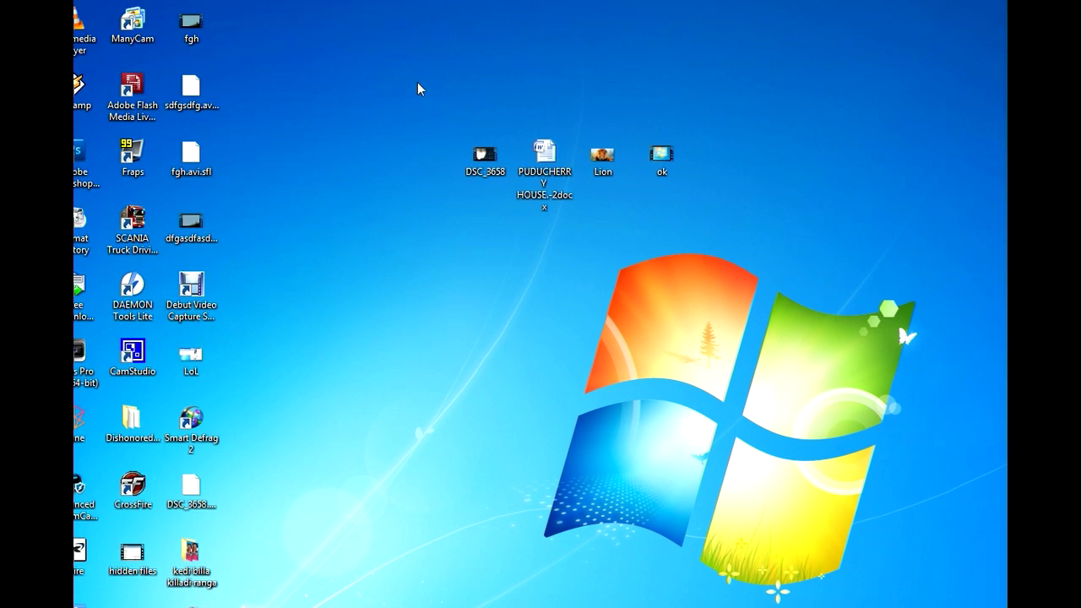
left_click_drag(259, 79, 589, 241)
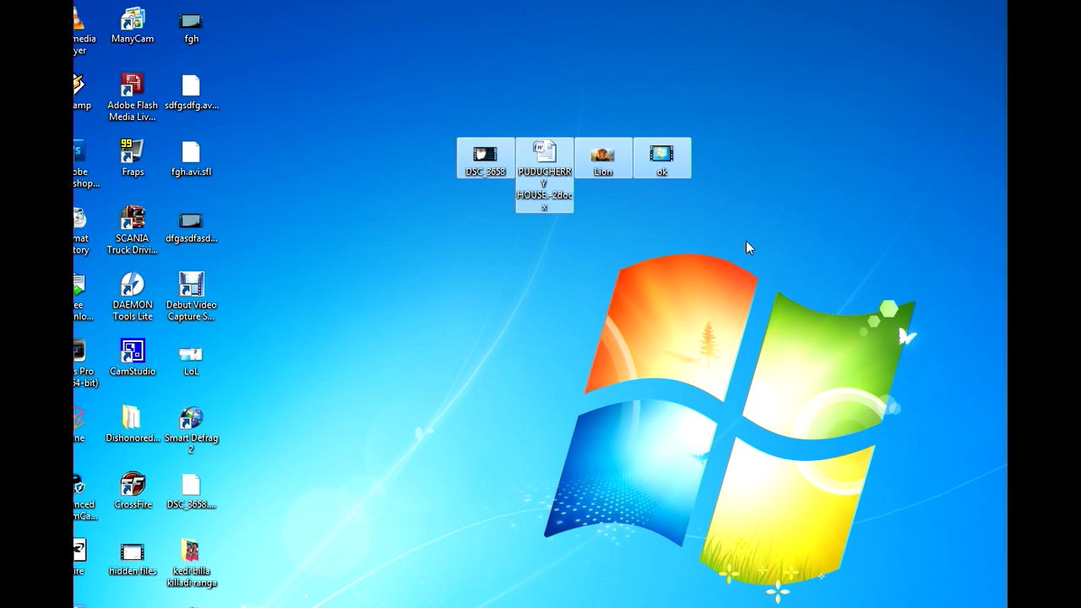
Pack the selected files into 111.rar with Best compression
right_click(542, 182)
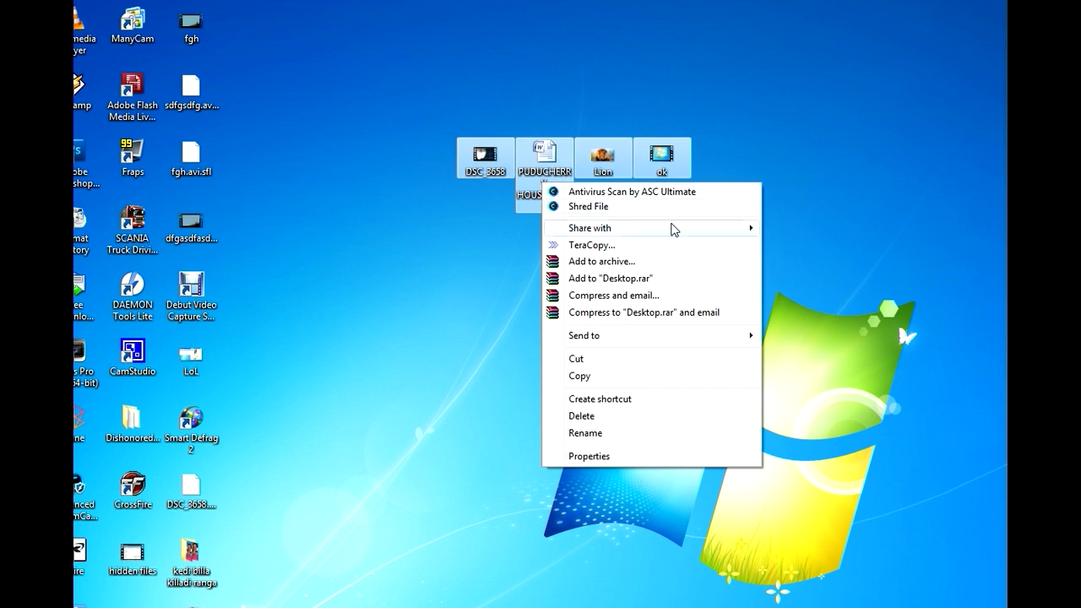
left_click(698, 267)
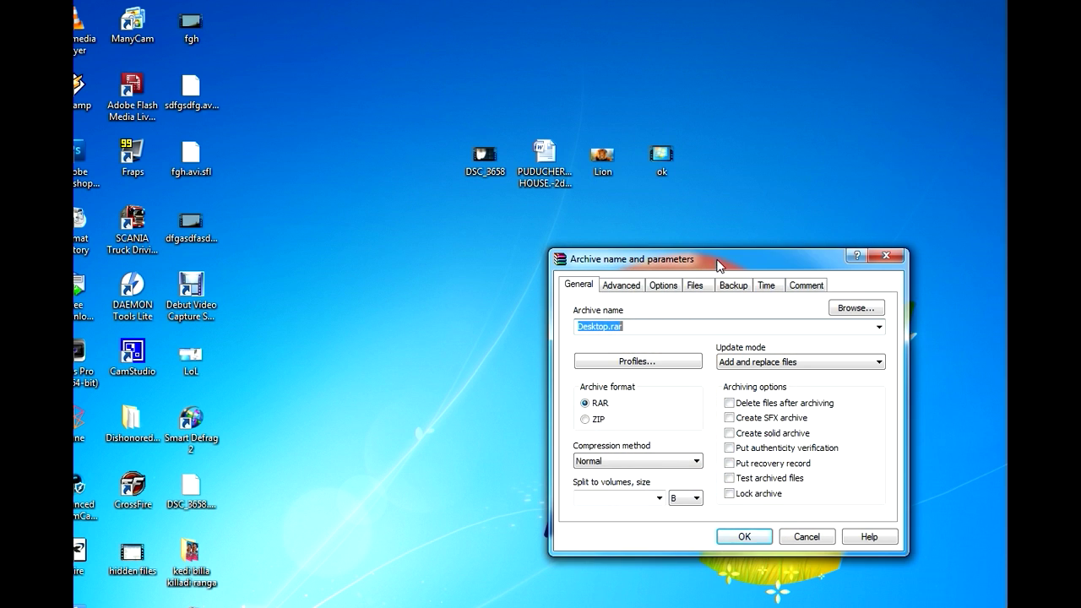
left_click_drag(718, 265, 722, 165)
left_click_drag(615, 232, 561, 232)
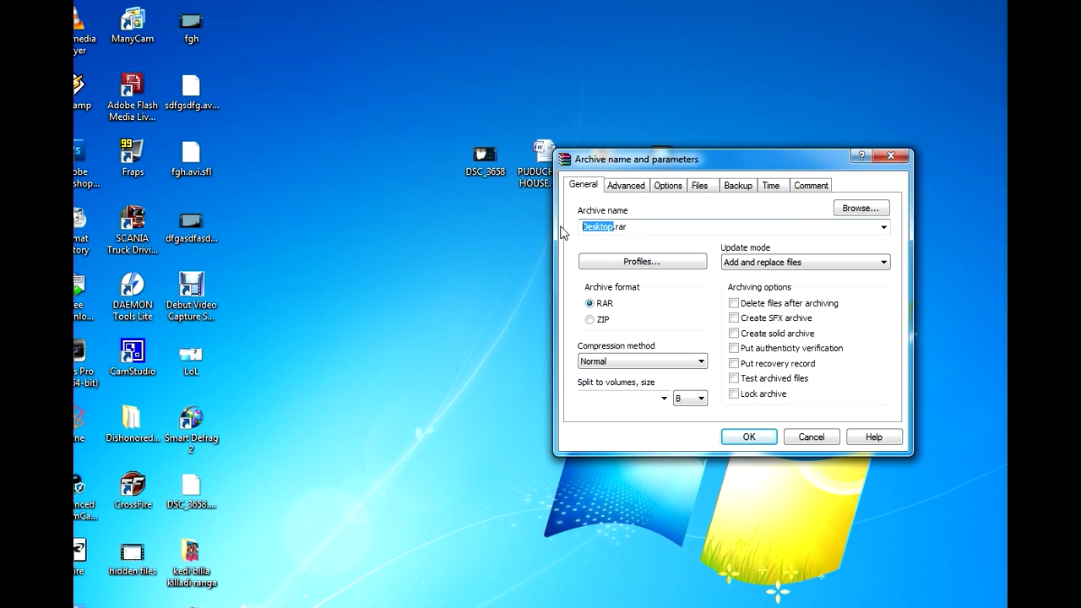
type("111")
left_click(660, 368)
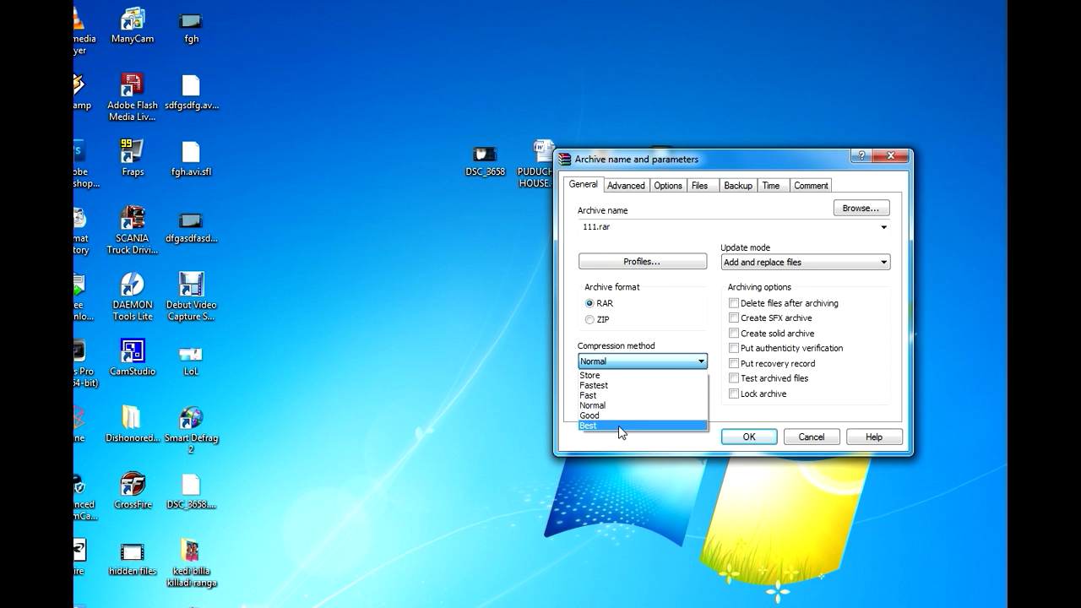
left_click(620, 434)
left_click(745, 437)
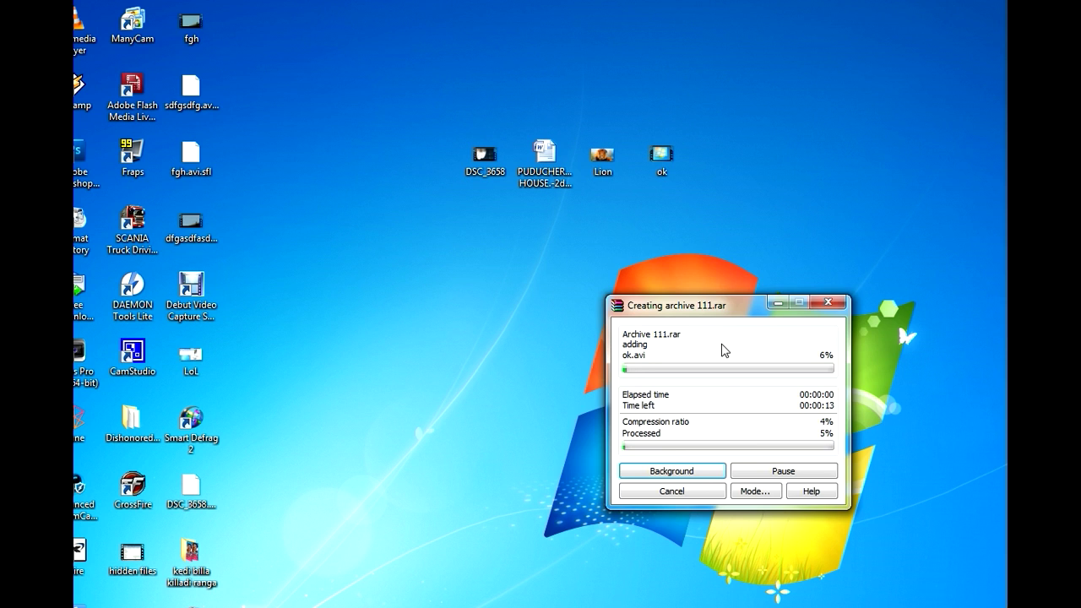
Place the new 111 archive icon beside the four original files and select it
left_click_drag(730, 313, 673, 276)
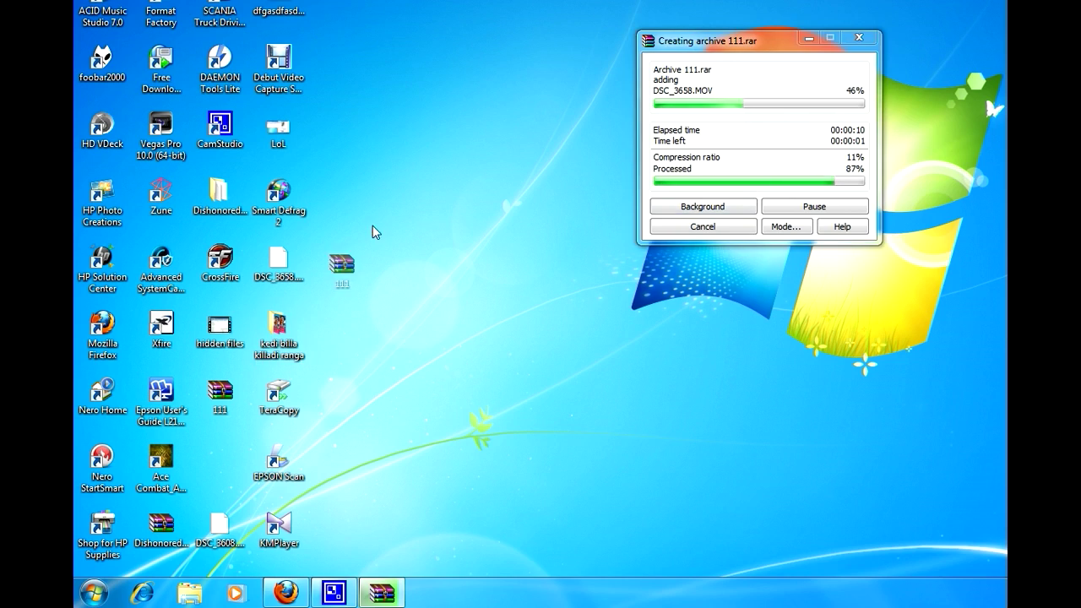
left_click_drag(376, 233, 530, 24)
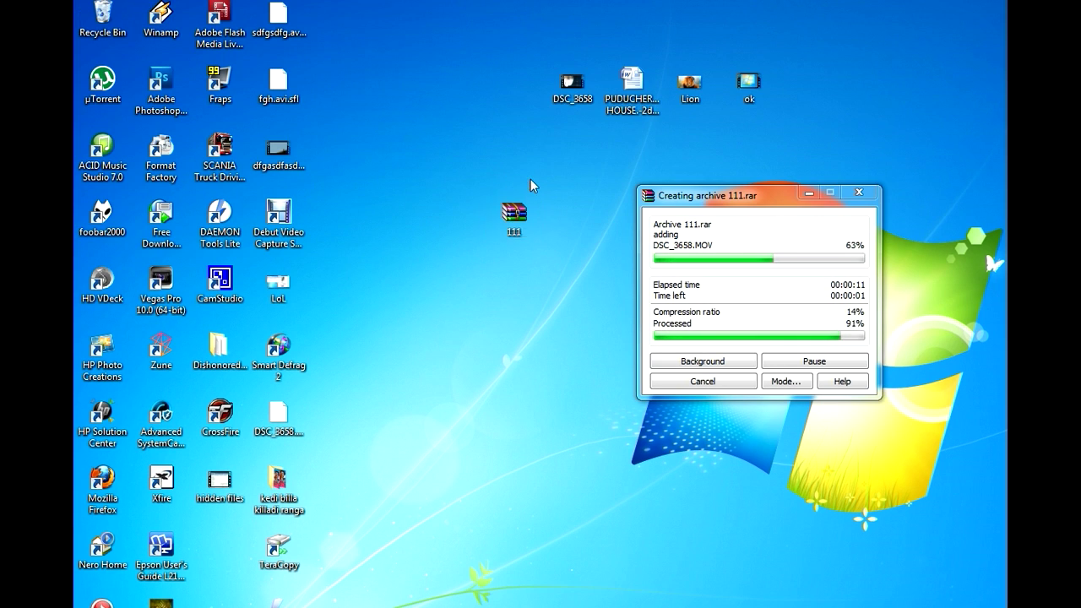
left_click_drag(473, 173, 558, 275)
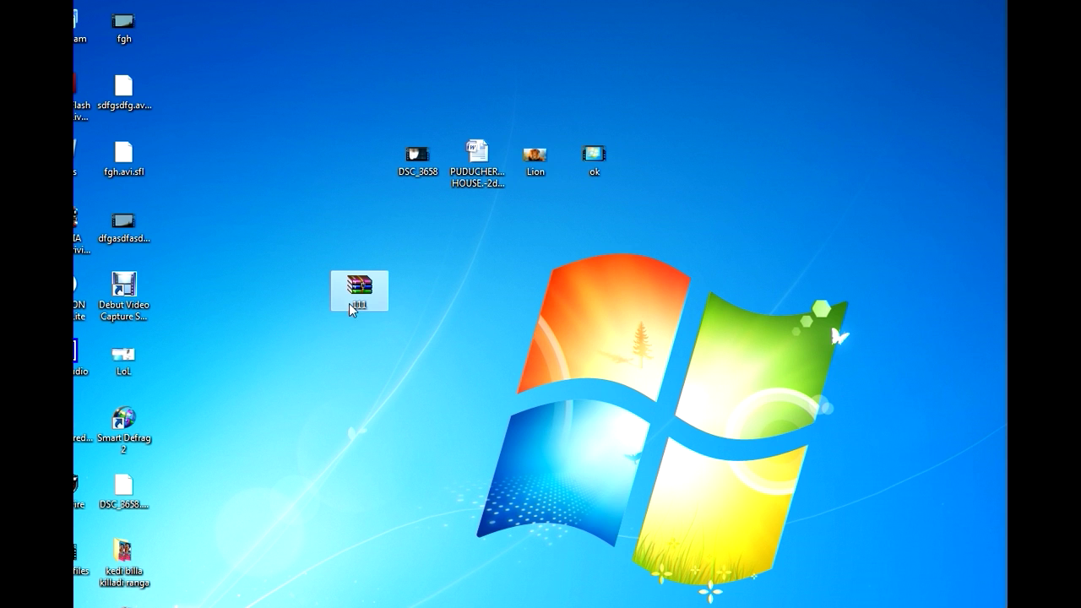
Create New folder (3) on the desktop
right_click(550, 374)
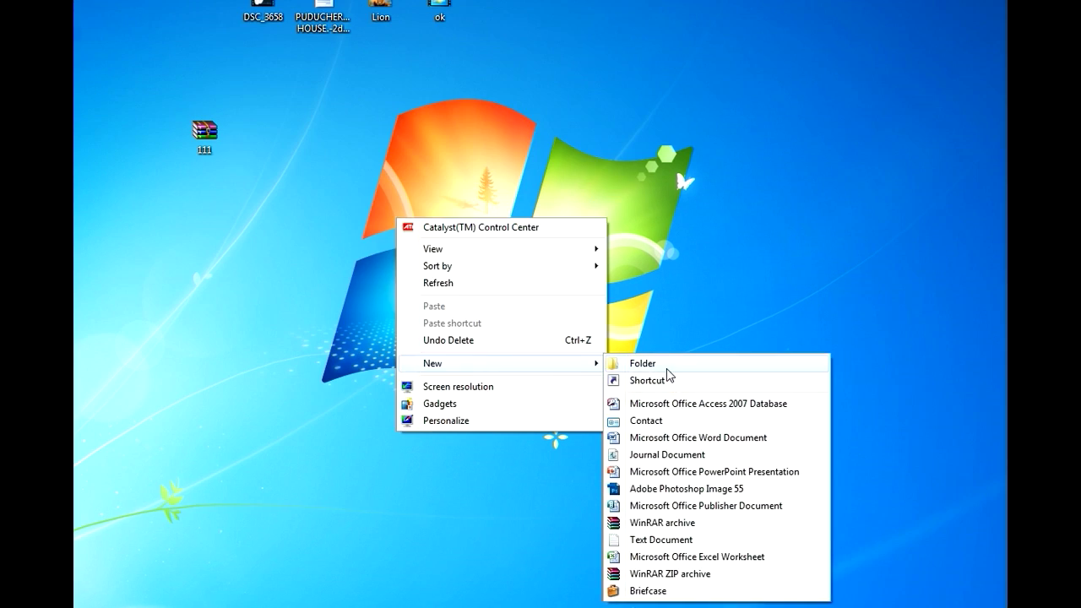
left_click(671, 364)
left_click(404, 258)
Open New folder (3) and move the 111 archive into it
double_click(390, 267)
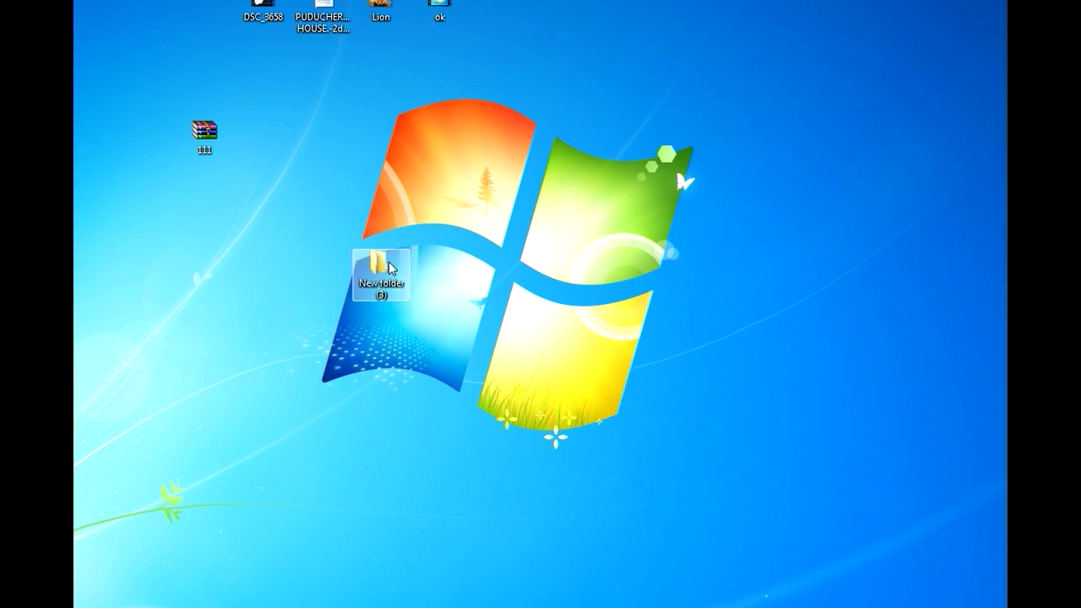
left_click_drag(206, 131, 478, 129)
left_click_drag(631, 285, 634, 295)
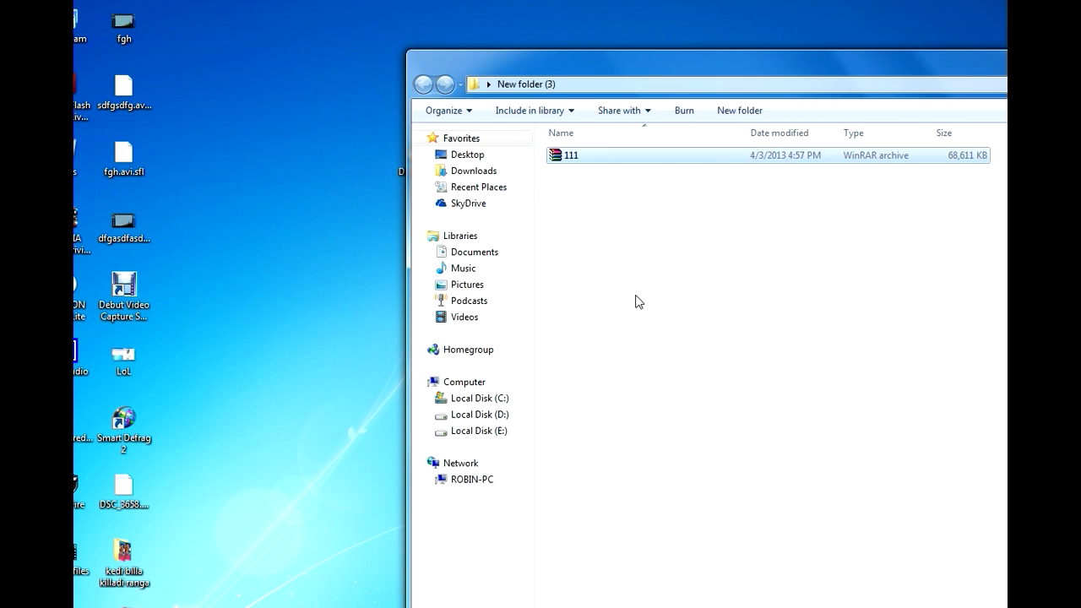
left_click_drag(684, 73, 579, 56)
Extract 111.rar into a 111 folder and open it to view DSC_3658, Lion, ok and PUDUCHERRY HOUSE
right_click(466, 141)
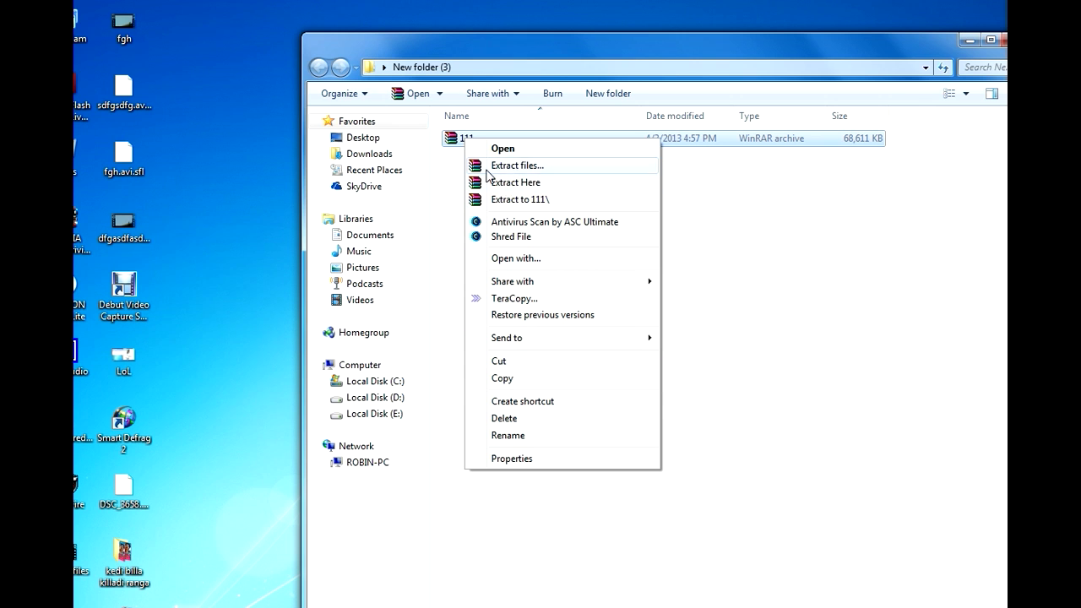
left_click(528, 172)
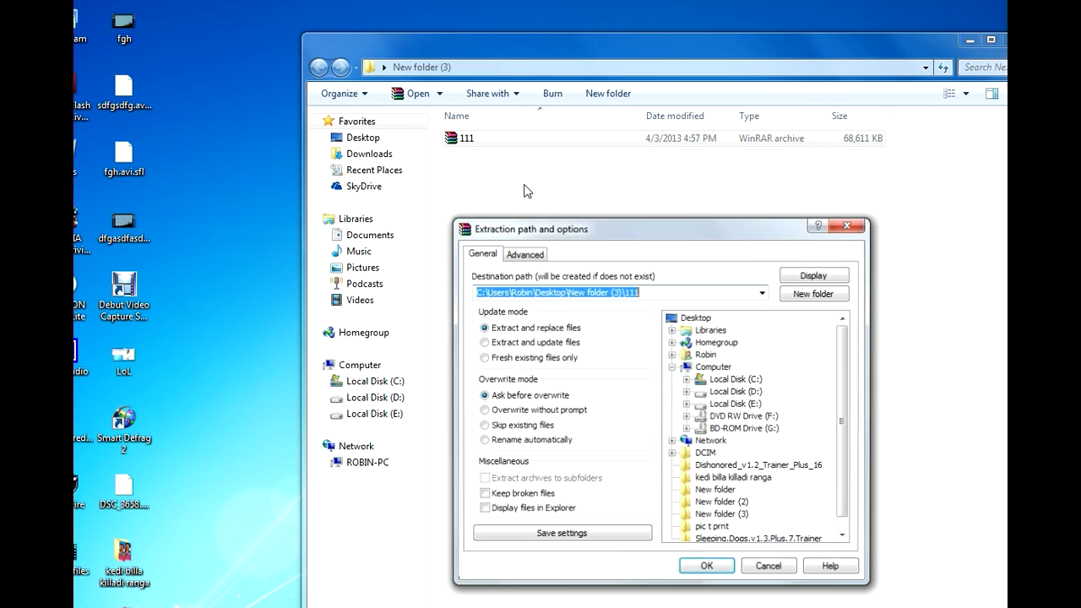
left_click(709, 563)
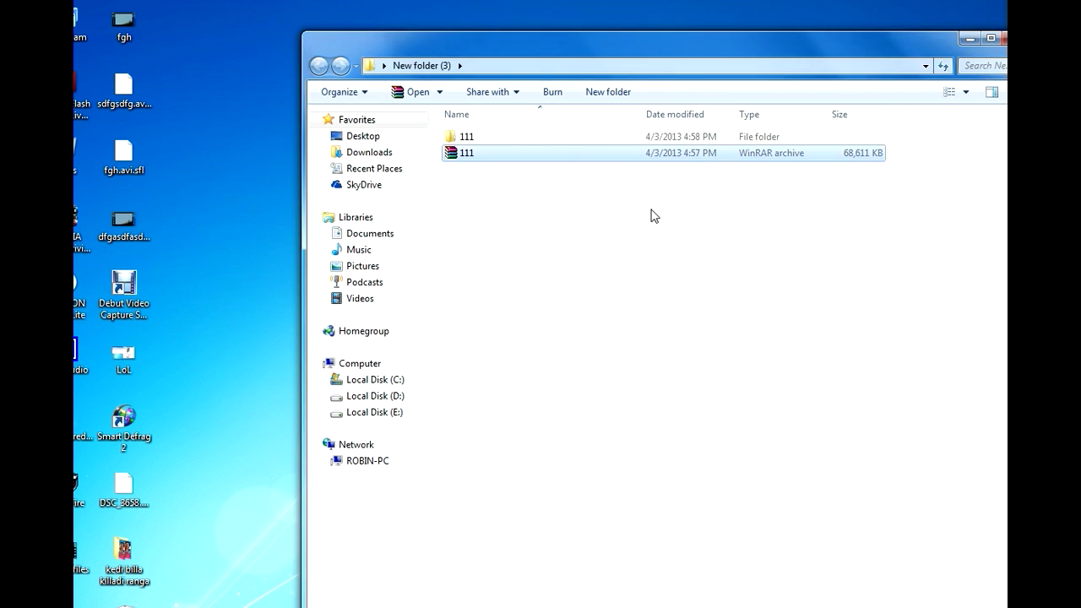
double_click(463, 141)
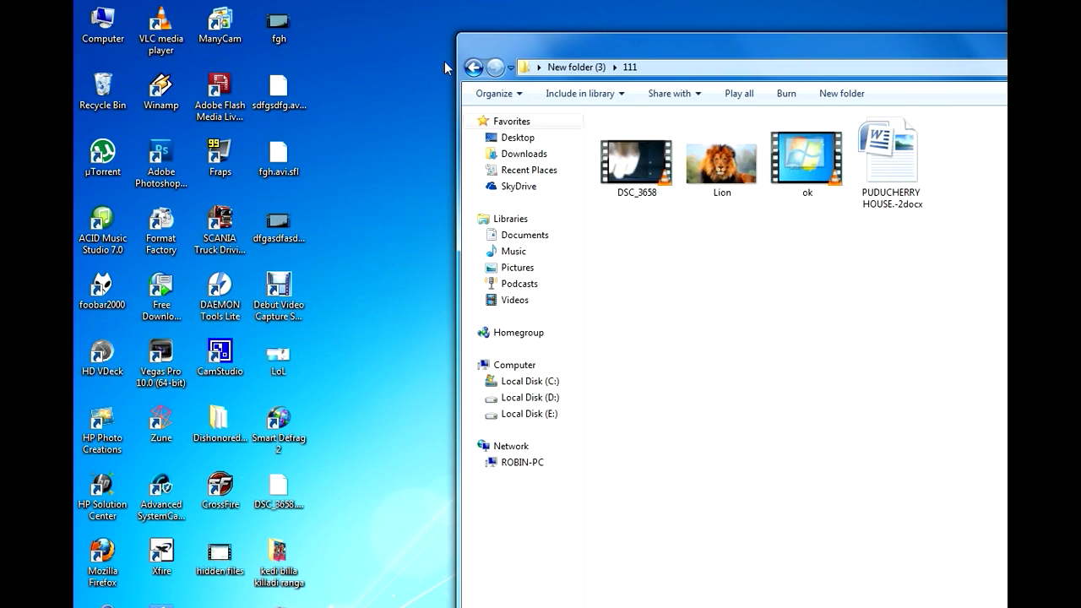
Extract the 111 archive's files directly into New folder (3)
left_click(472, 69)
right_click(612, 156)
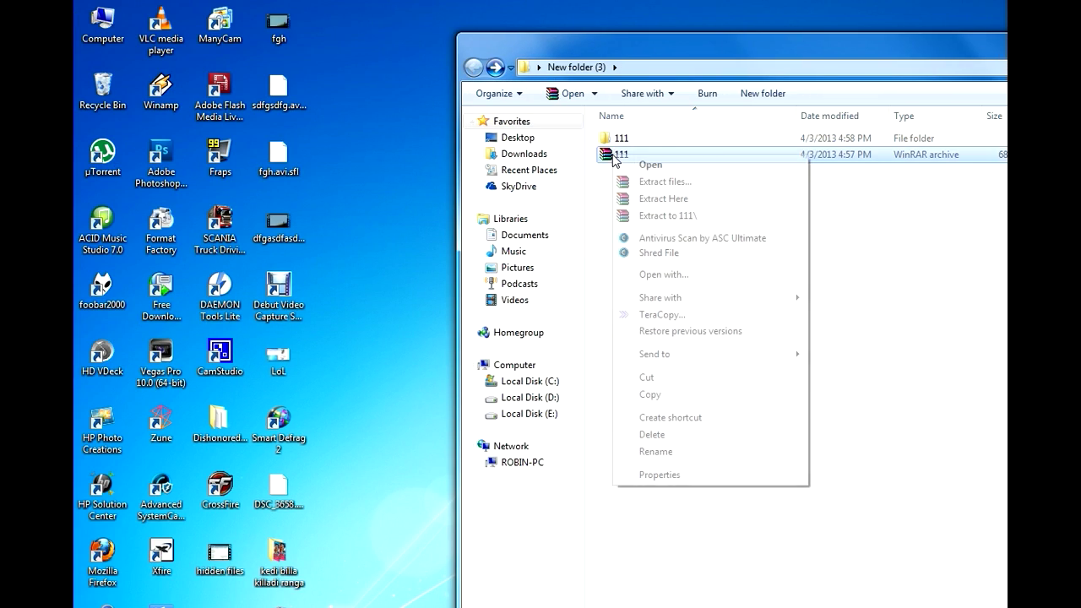
left_click(693, 199)
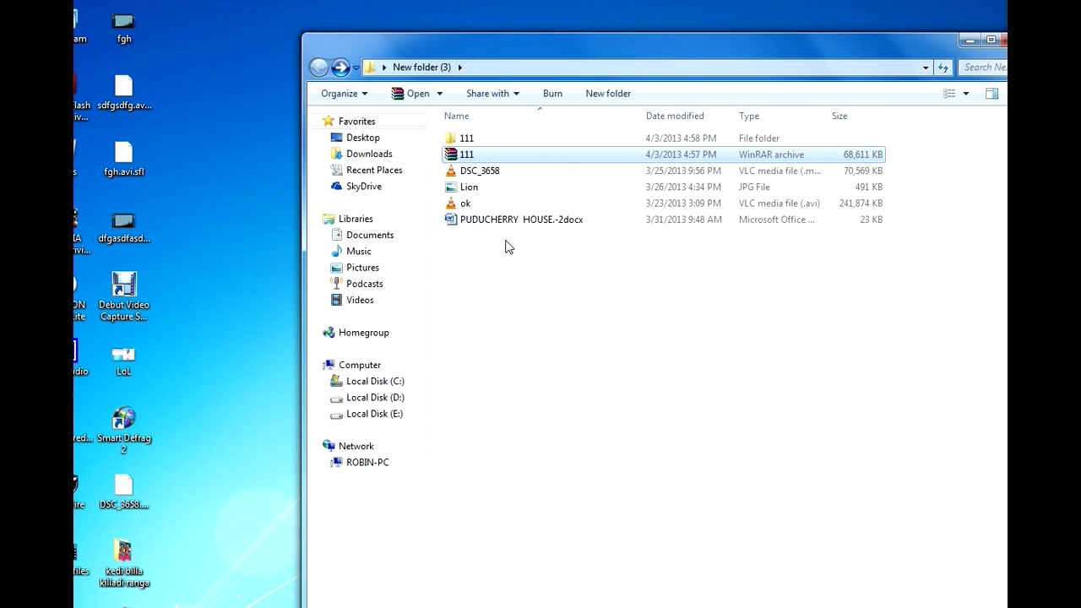
Delete all five items in New folder (3) except DSC_3658
key("ctrl+a")
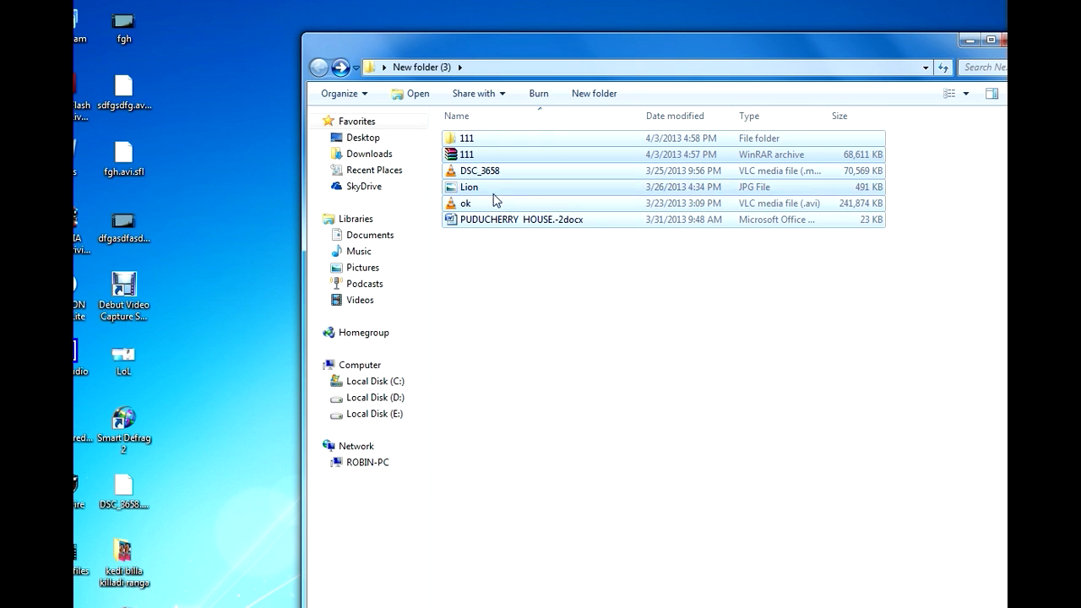
left_click(517, 174, "ctrl")
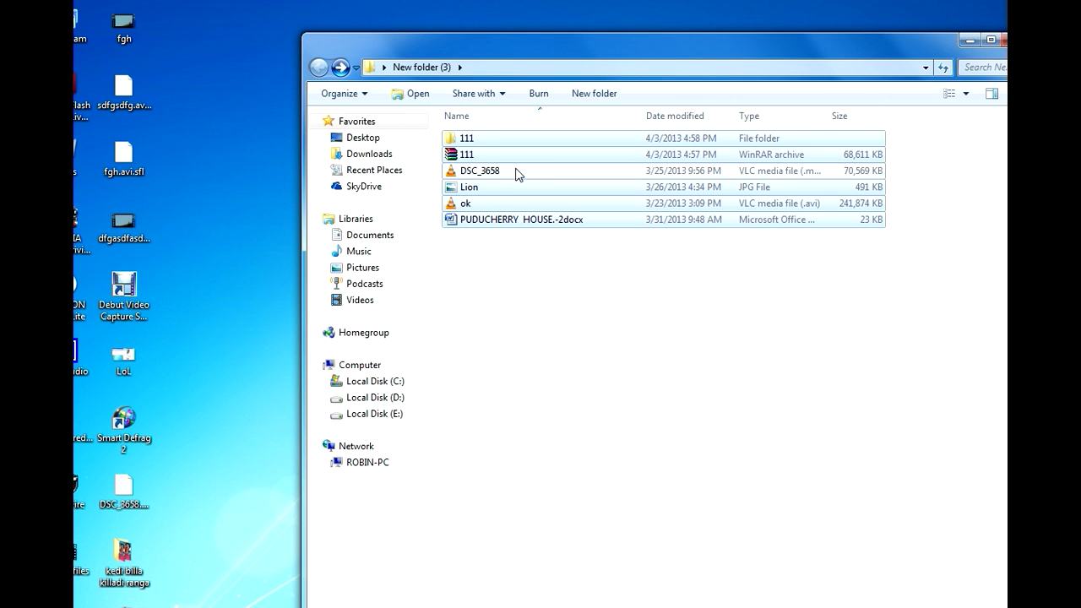
key("Delete")
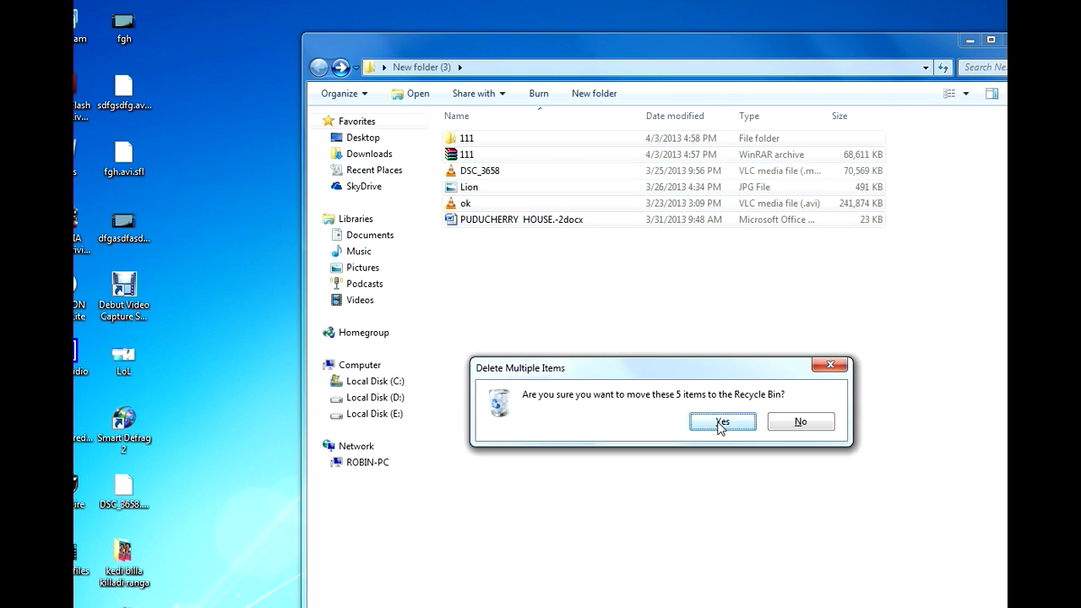
left_click(718, 422)
right_click(530, 144)
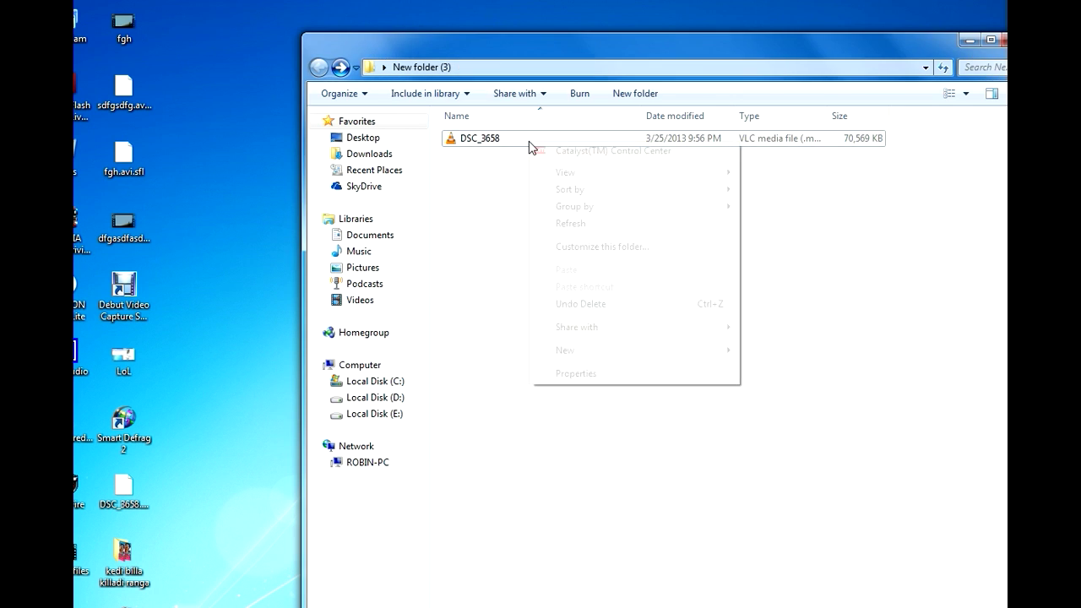
left_click(599, 374)
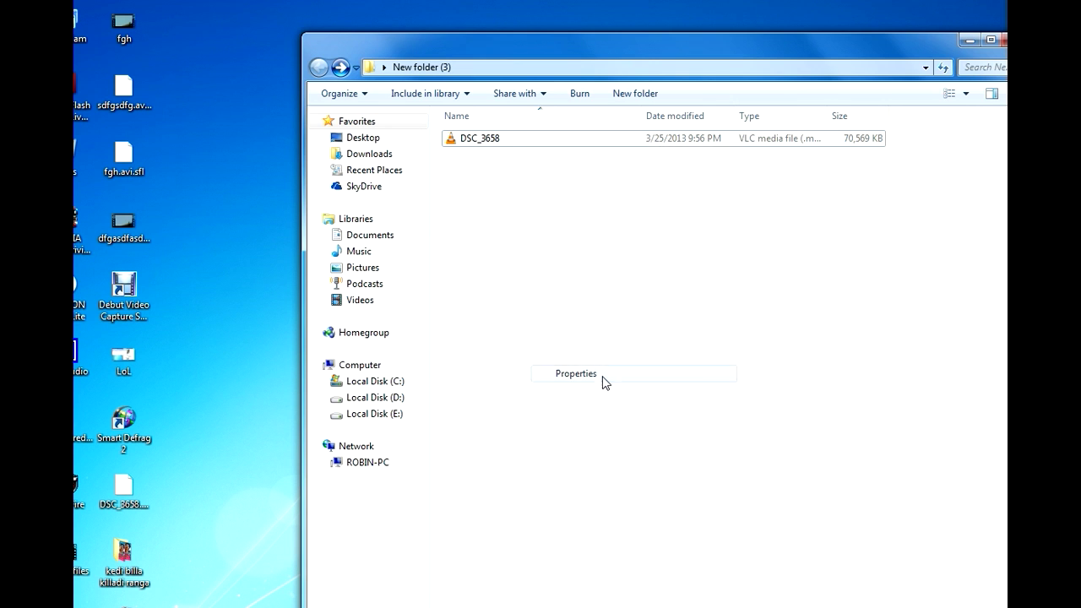
left_click_drag(470, 94, 718, 197)
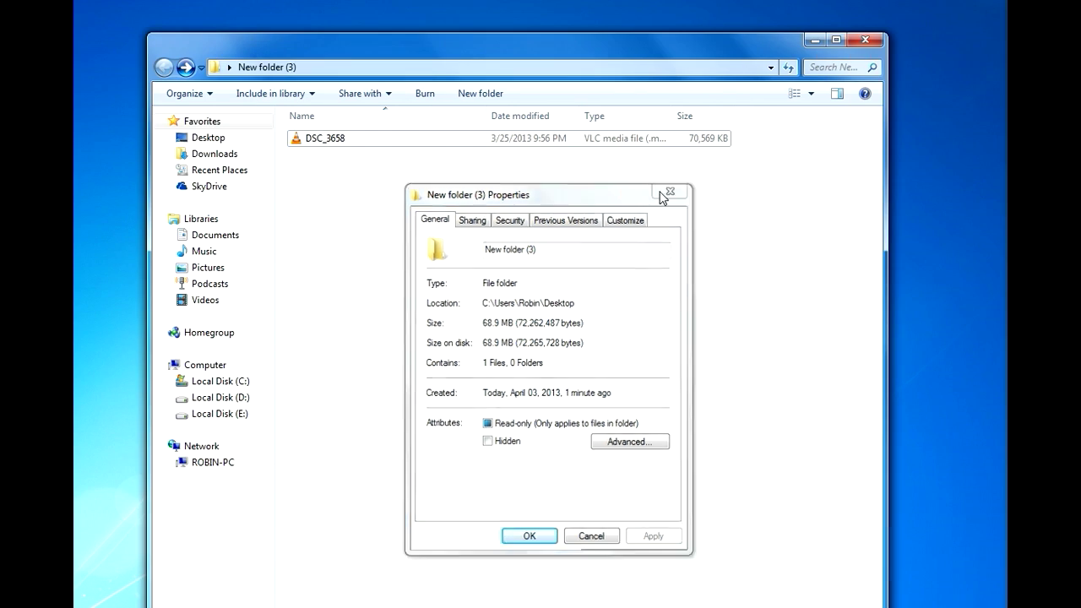
left_click(826, 188)
right_click(332, 145)
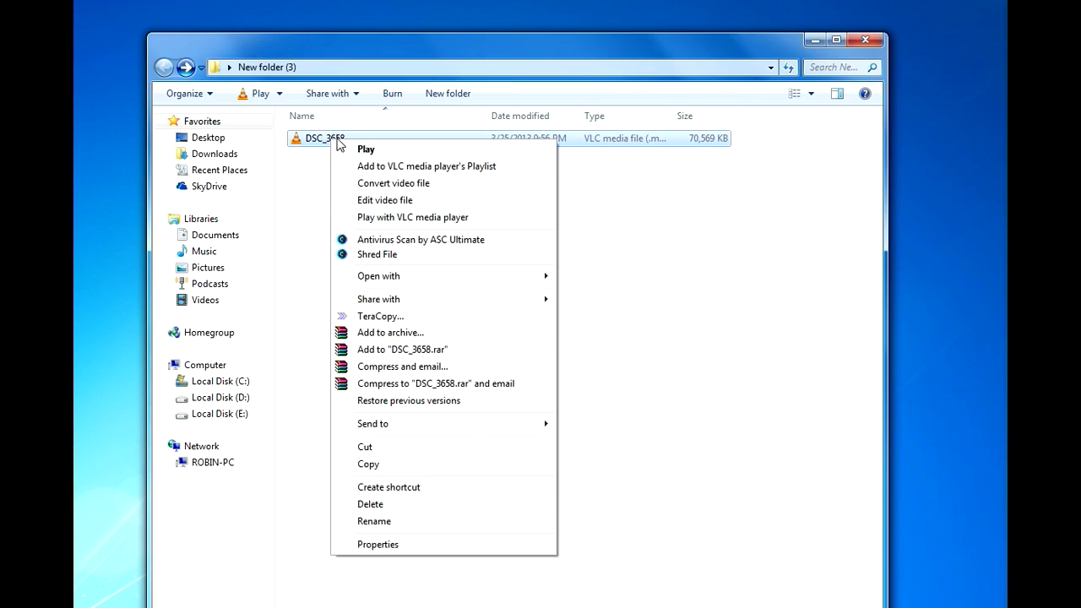
Archive DSC_3658 with Best compression, split into 10 MB volumes
left_click(451, 336)
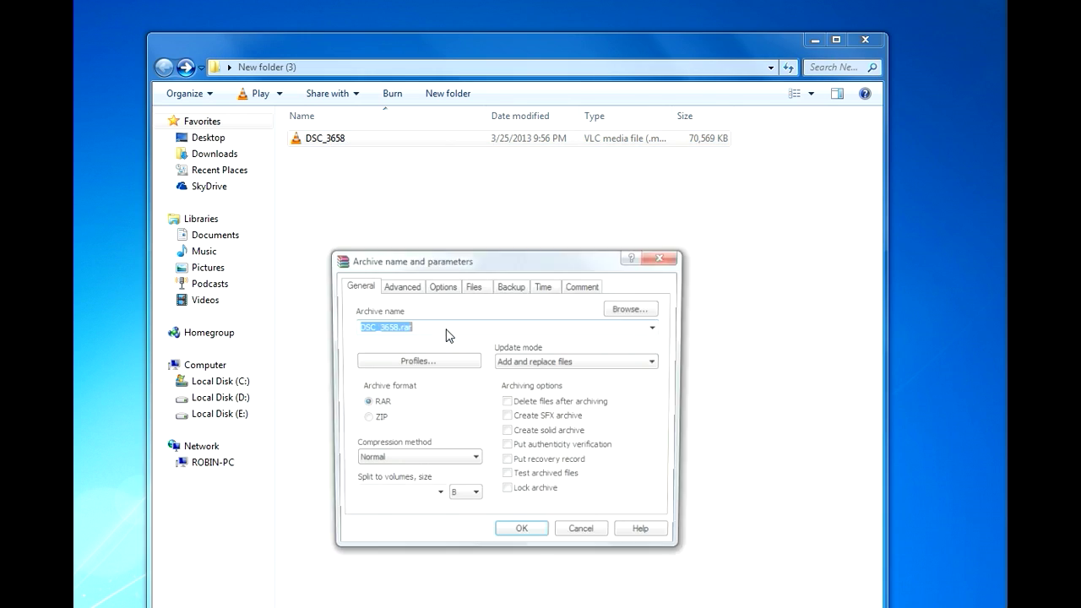
left_click_drag(486, 254, 478, 180)
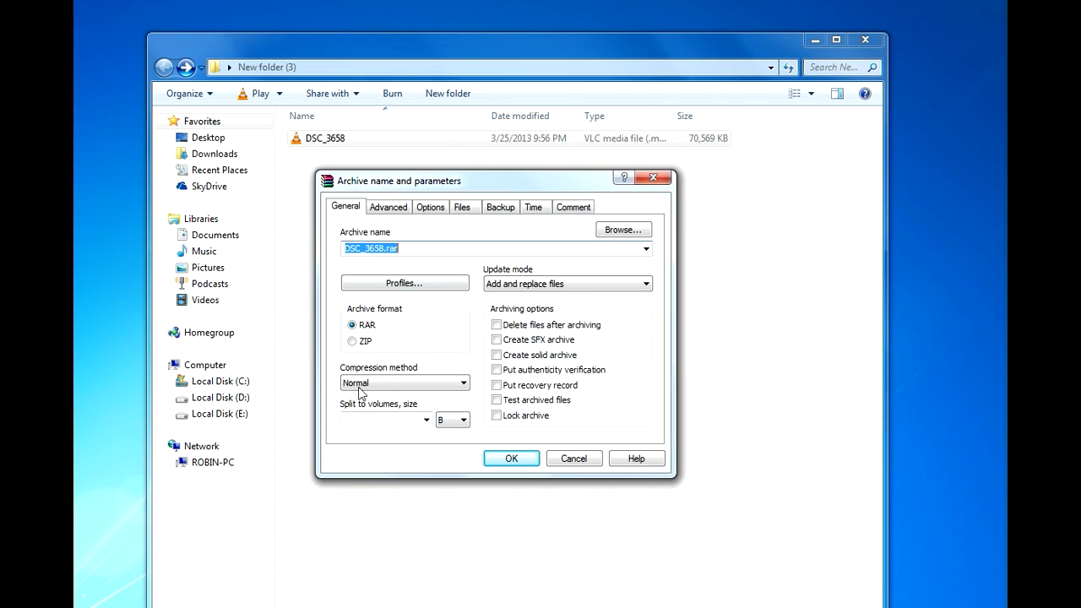
left_click(387, 380)
left_click(369, 449)
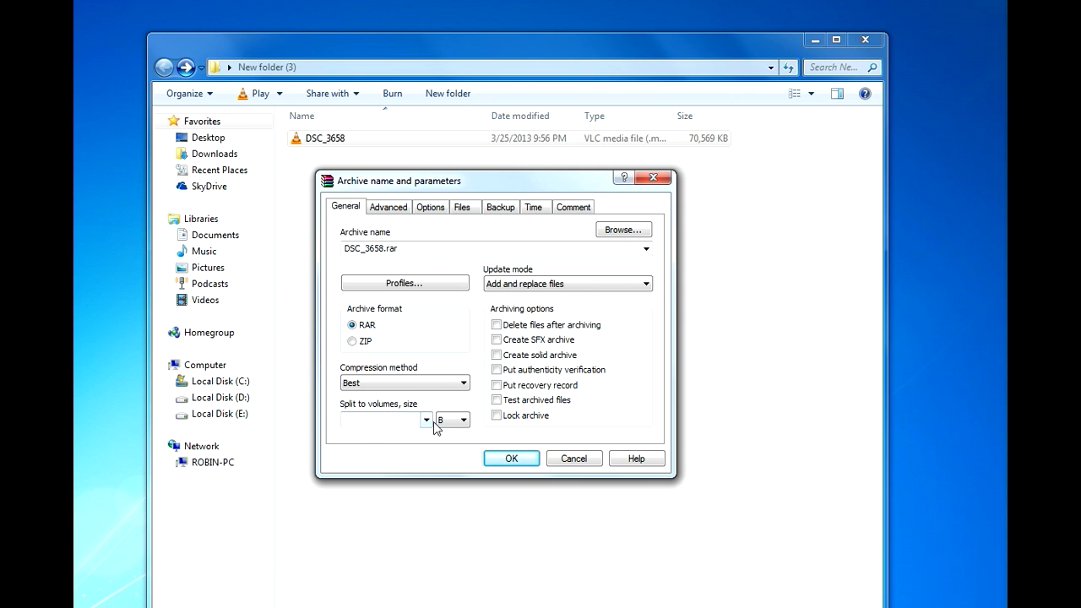
left_click(463, 420)
left_click(445, 302)
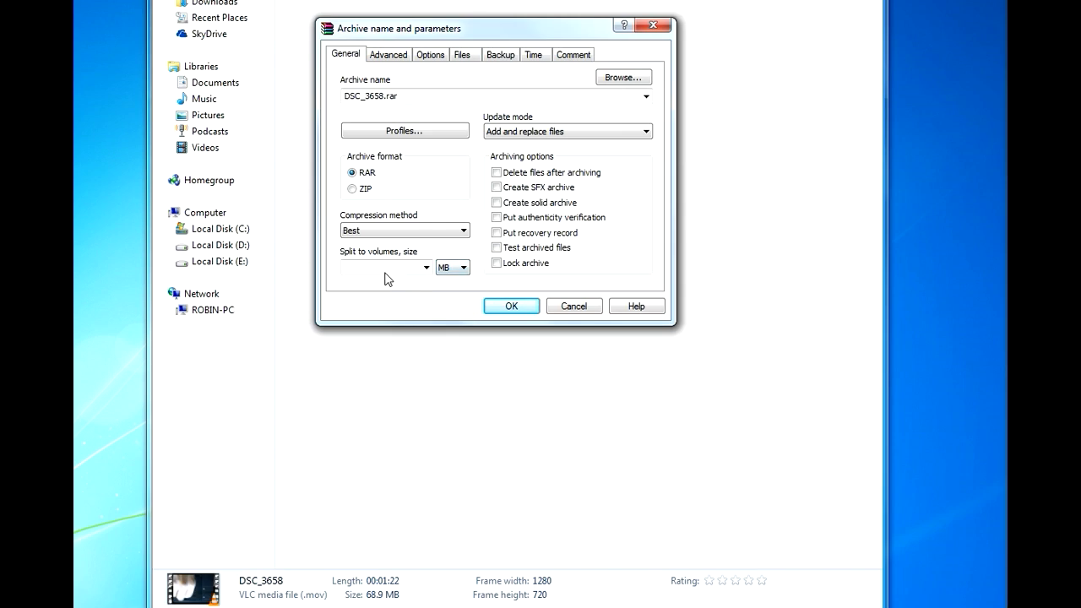
left_click(461, 268)
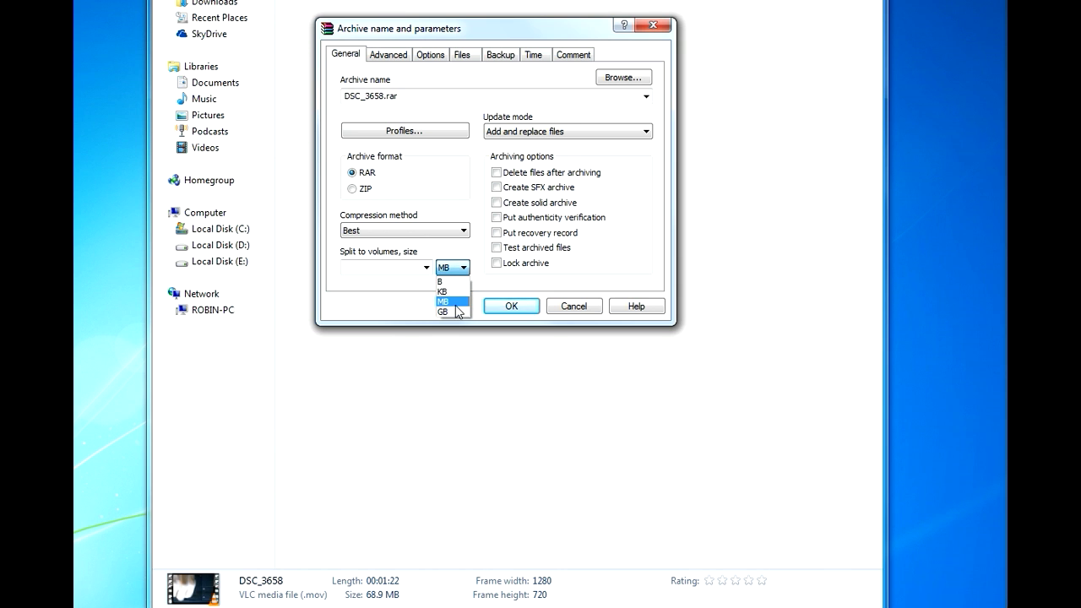
left_click(455, 303)
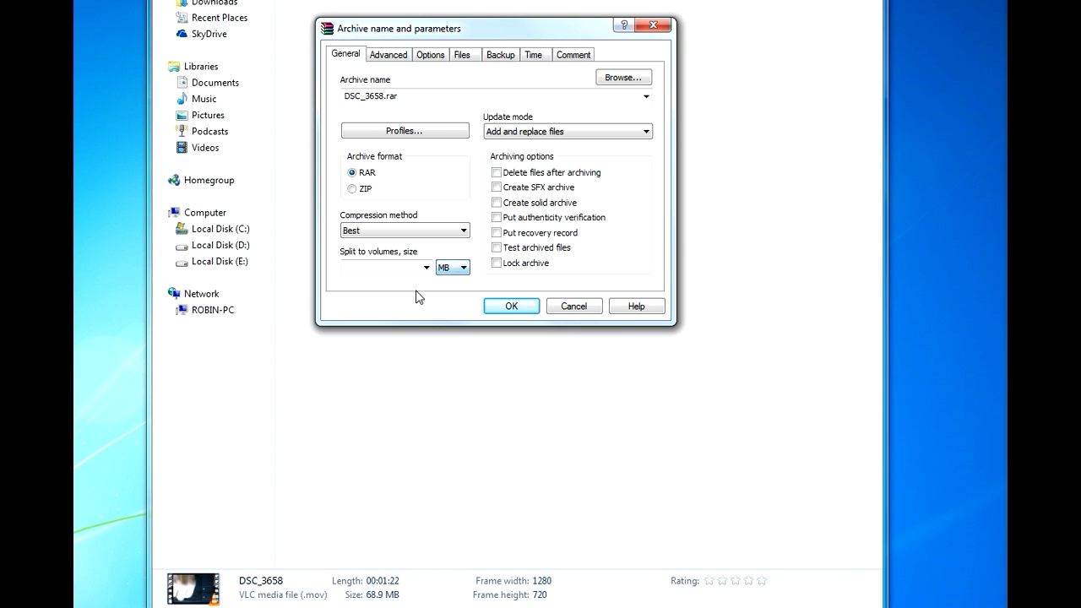
left_click(371, 268)
left_click(511, 306)
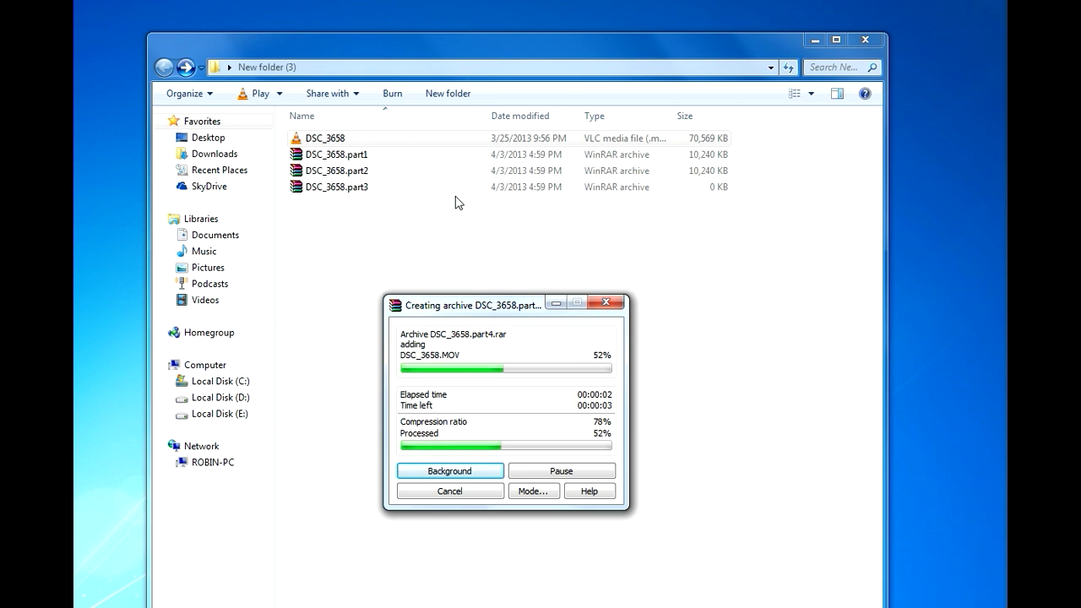
Check the seven created volumes, part1–part7, and their sizes
left_click_drag(481, 308, 476, 357)
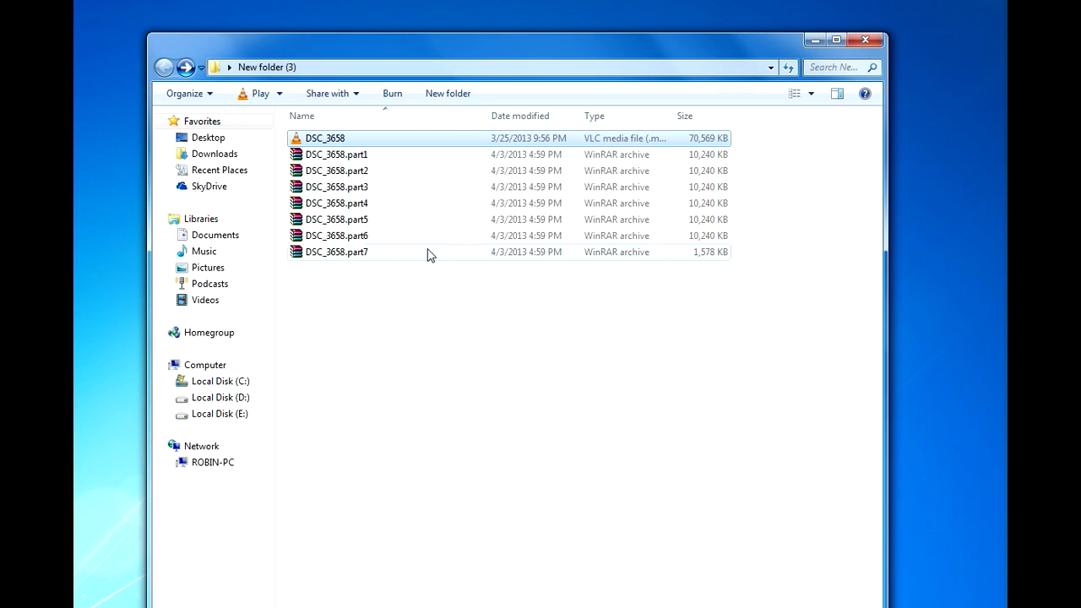
left_click(363, 155)
left_click(366, 171)
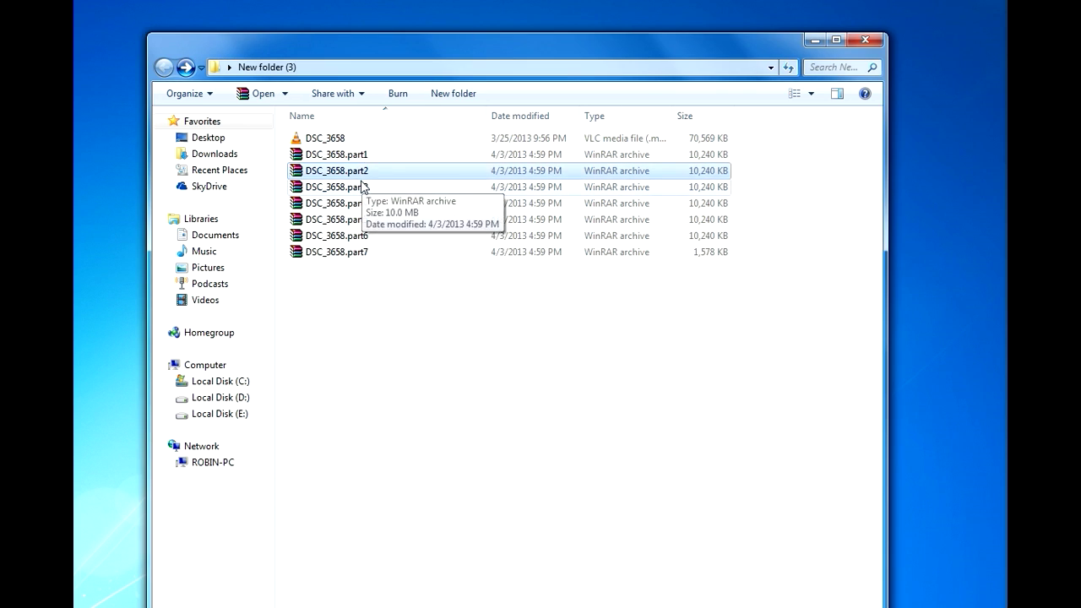
left_click(362, 187)
left_click(357, 203)
left_click(353, 220)
left_click(351, 238)
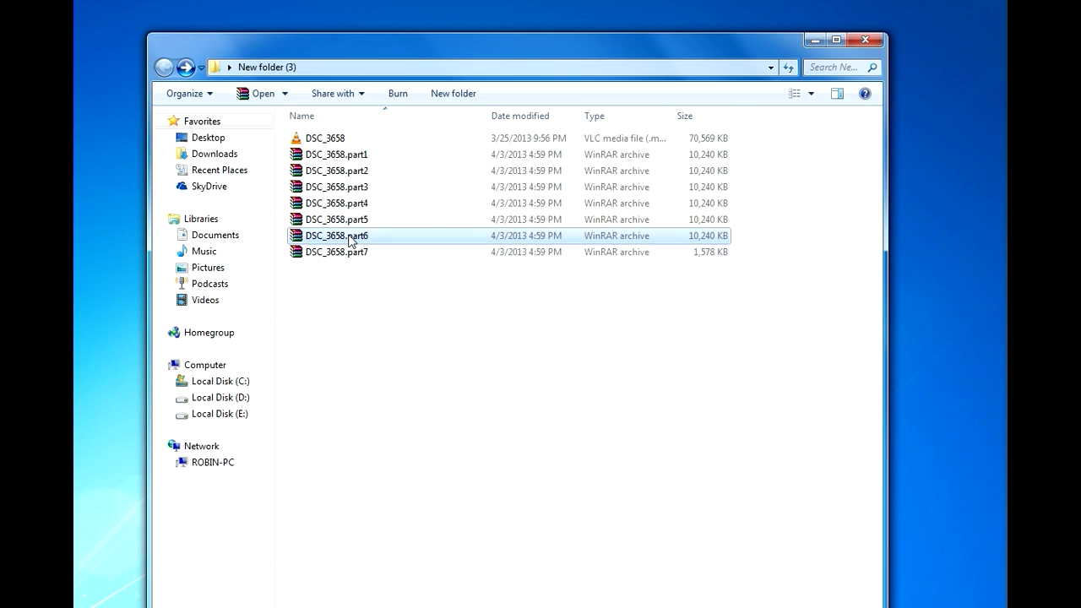
left_click(349, 252)
Delete the original DSC_3658 video file
left_click(334, 141)
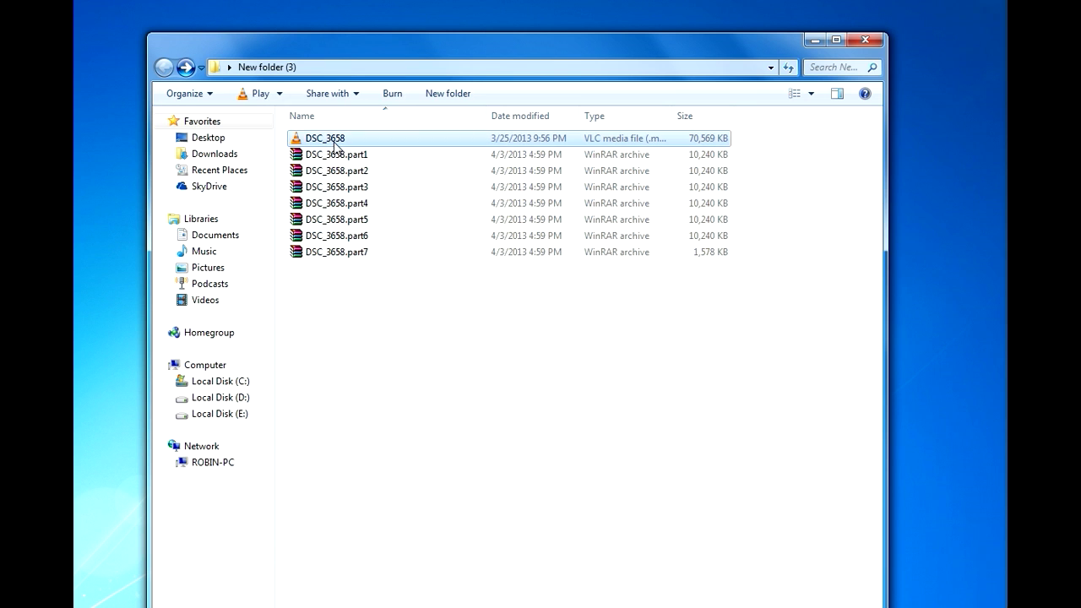
key("Delete")
key("Return")
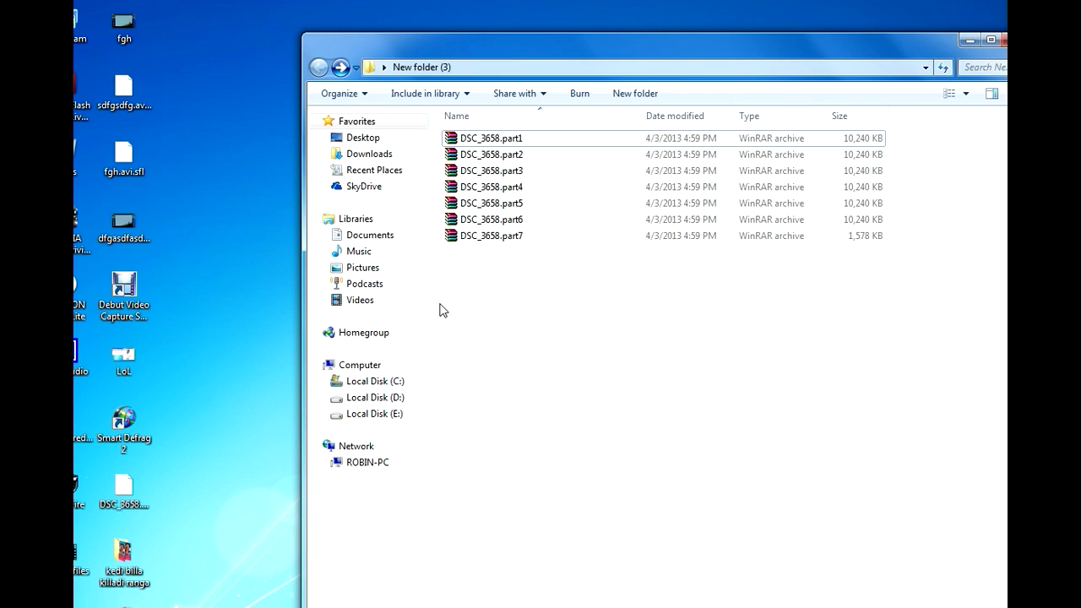
Extract DSC_3658.part1 here to rebuild the 70,569 KB video, then delete part1–part7
right_click(494, 142)
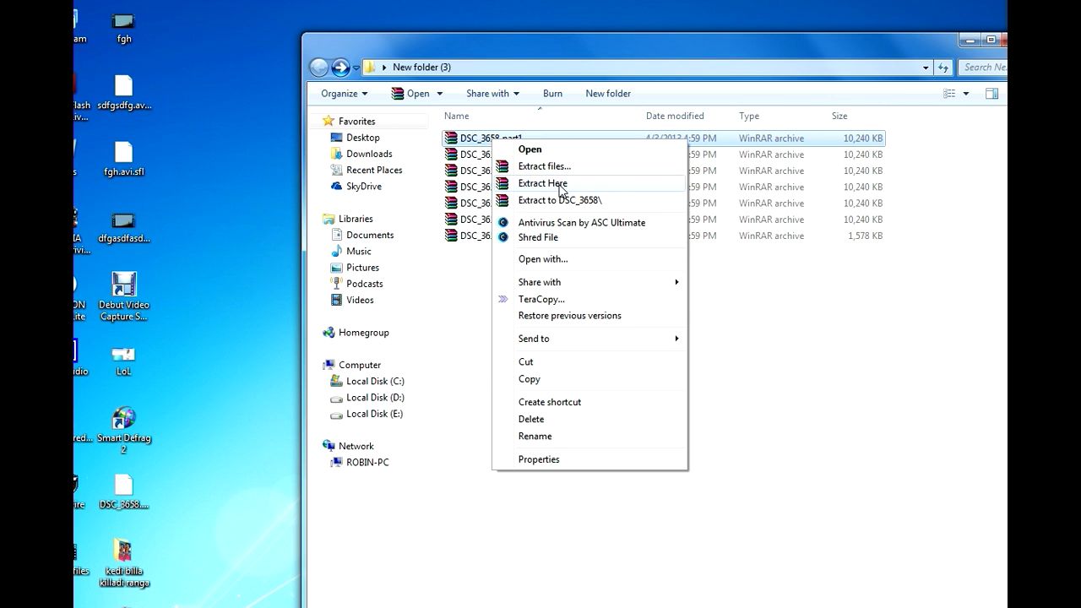
left_click(595, 187)
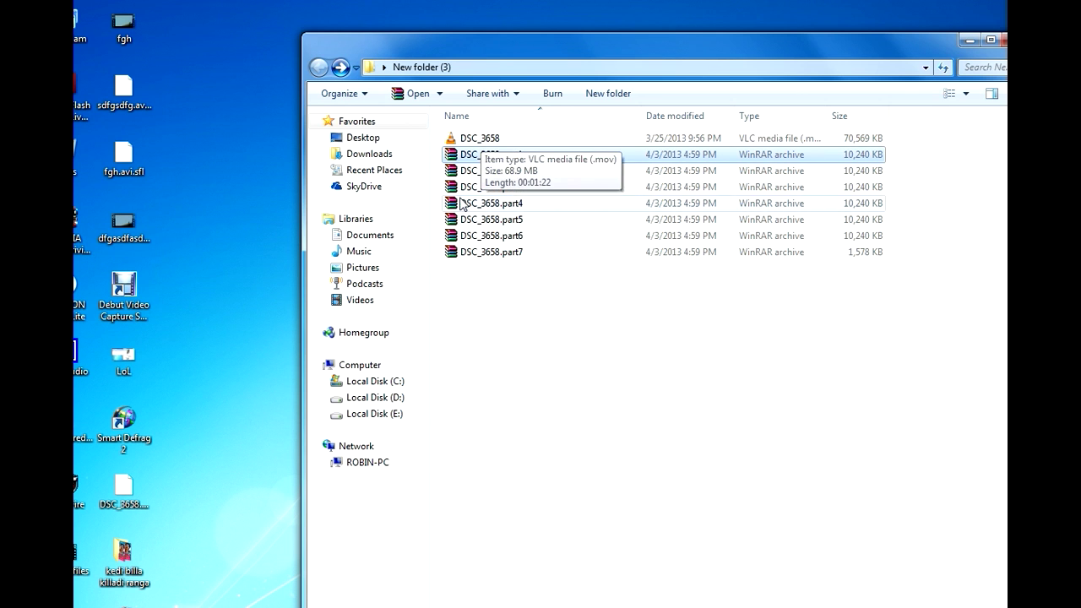
left_click_drag(855, 299, 450, 157)
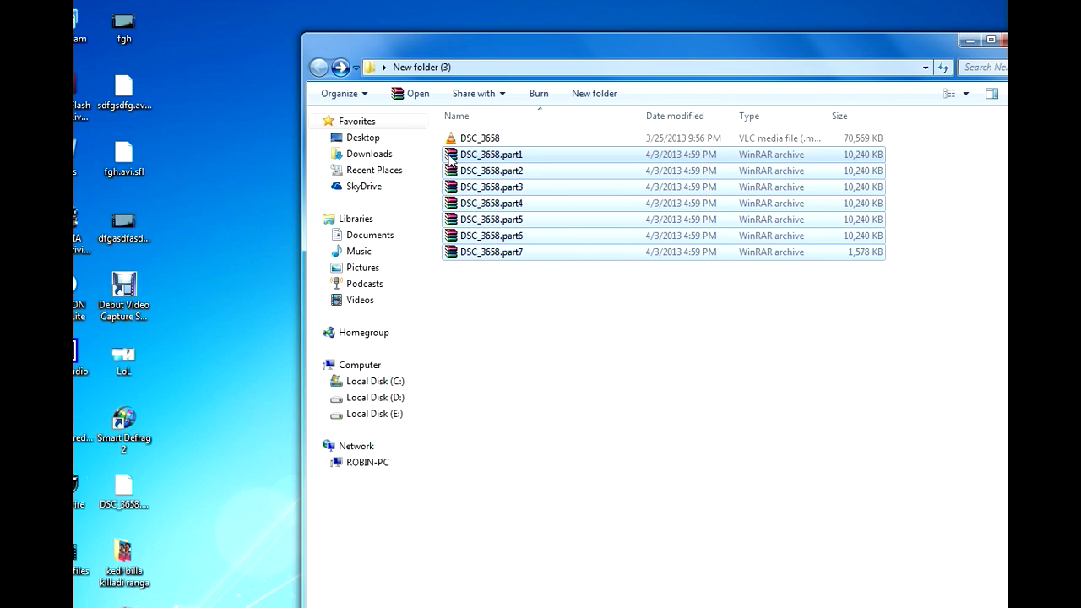
key("Delete")
key("Return")
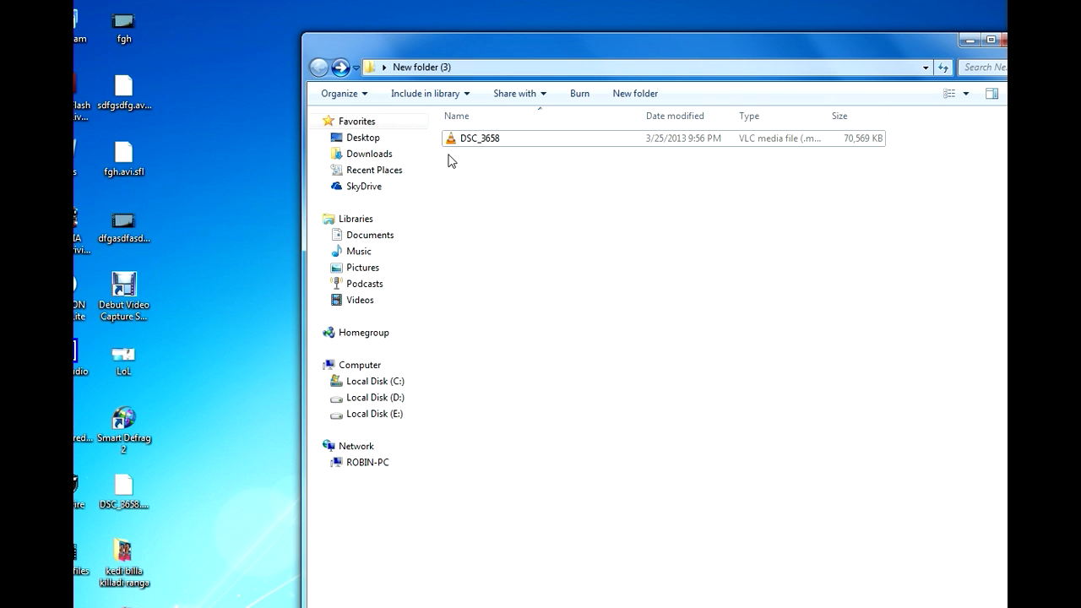
Archive the DSC_3658 video as DSC_3658.rar with a password set under Advanced, shown while typing
right_click(467, 138)
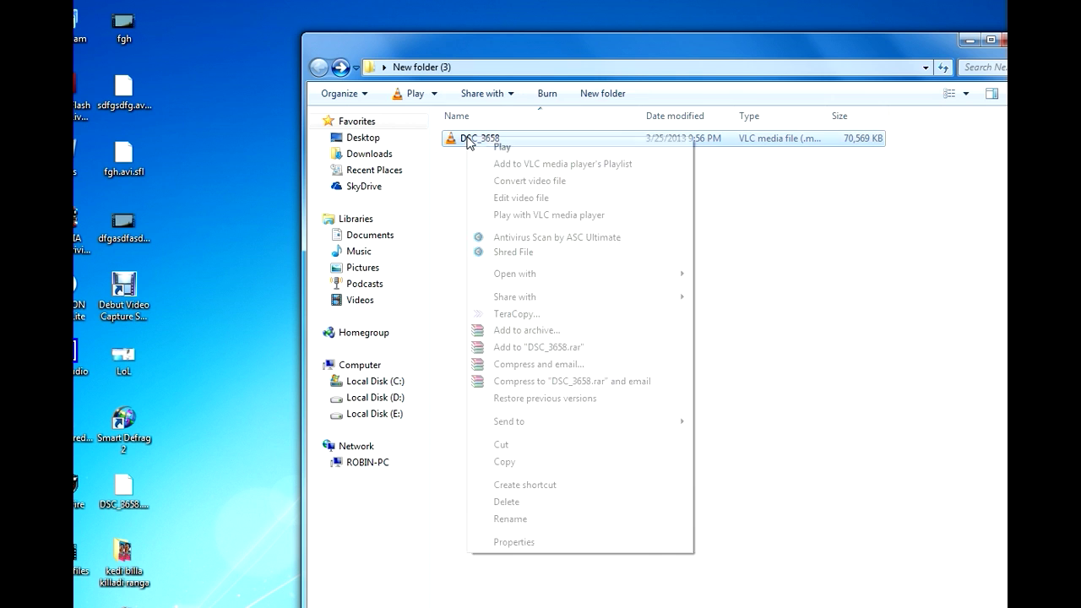
left_click(554, 330)
left_click_drag(607, 261, 597, 216)
left_click(543, 241)
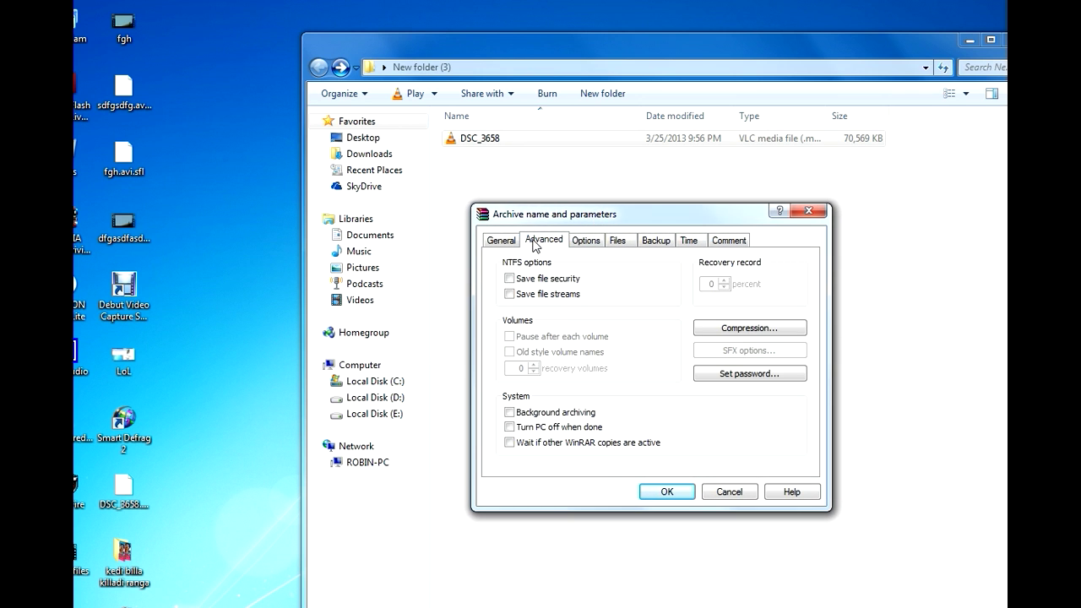
left_click(765, 374)
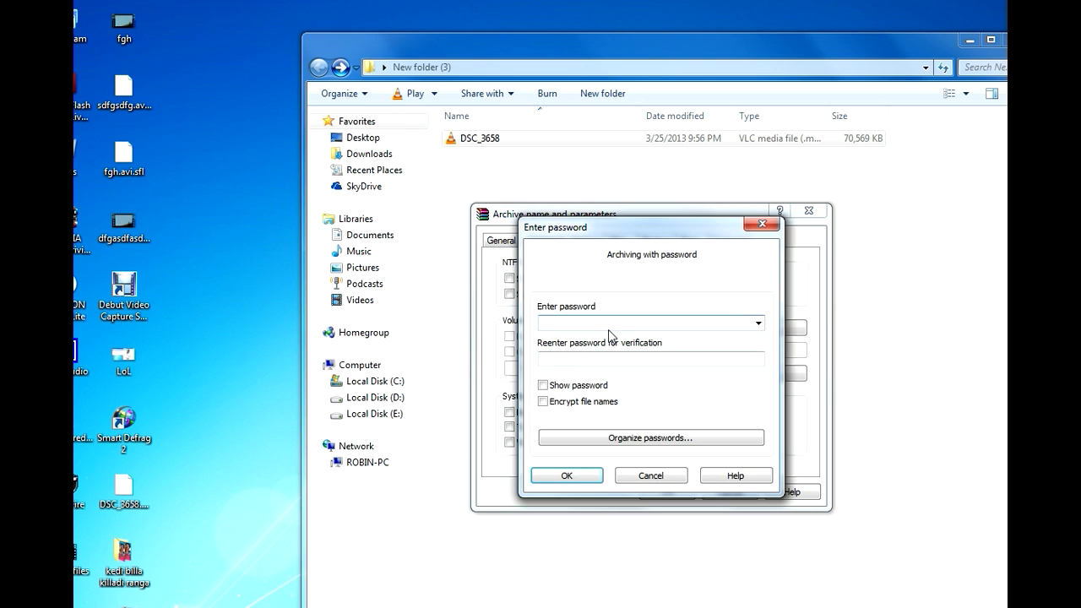
left_click(543, 385)
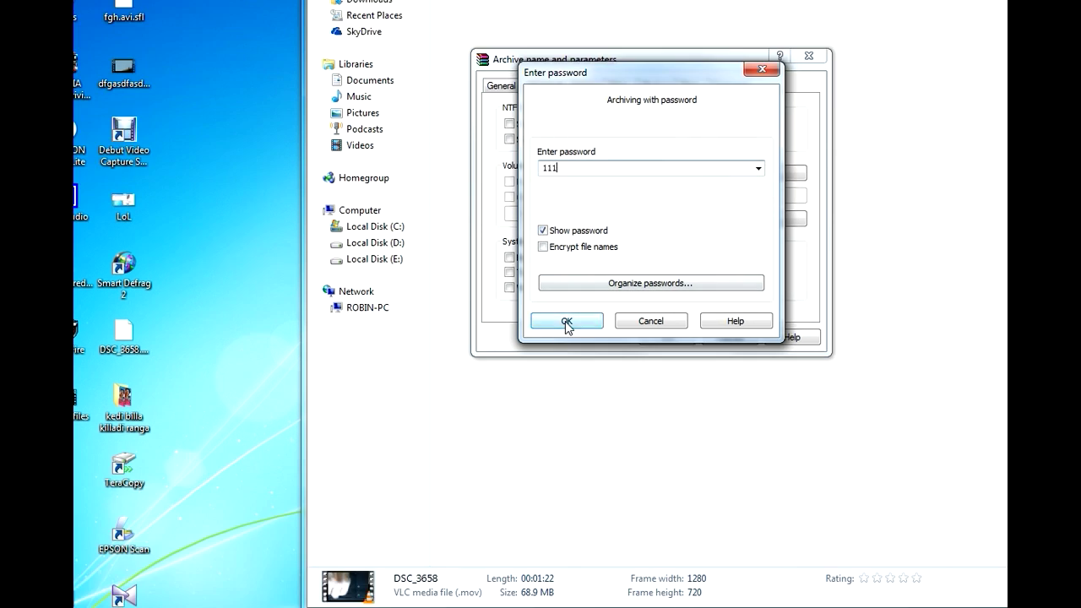
left_click(566, 476)
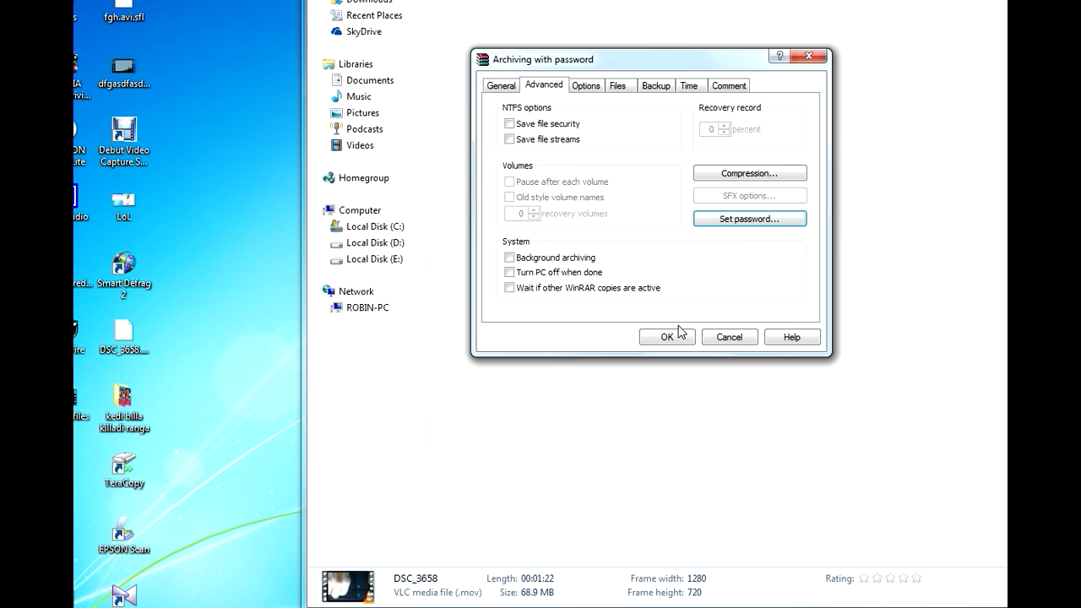
left_click(680, 333)
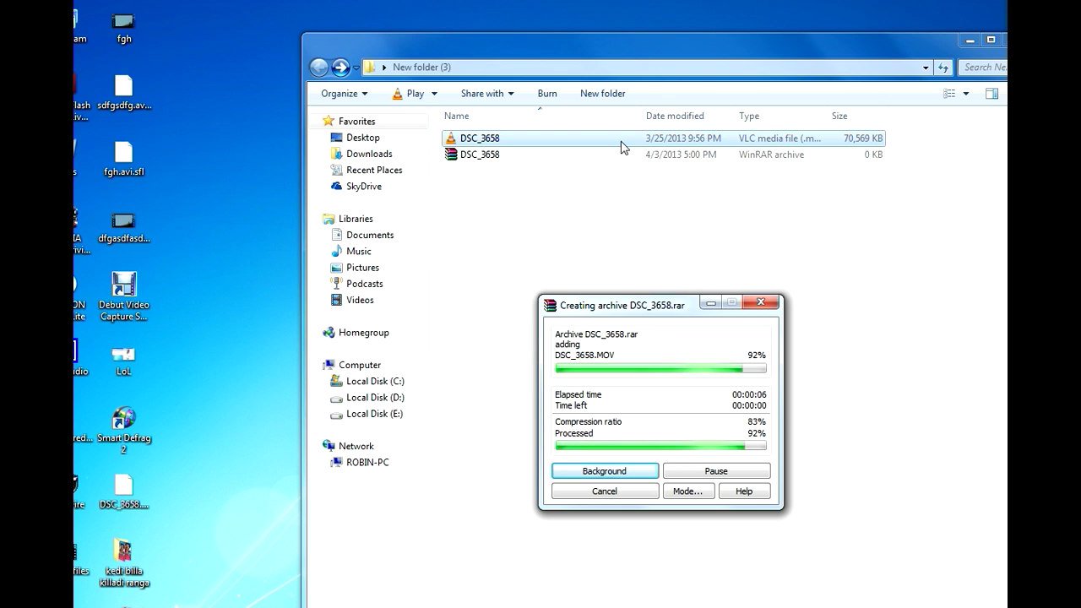
Delete the original DSC_3658 video file from the folder
left_click(541, 142)
key("Escape")
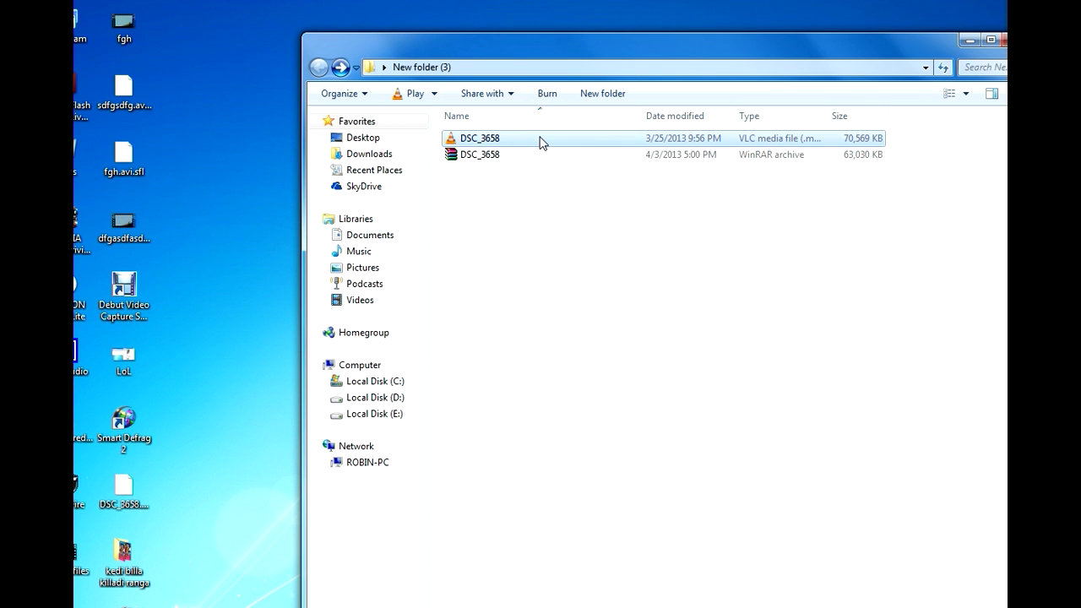
key("Delete")
key("Return")
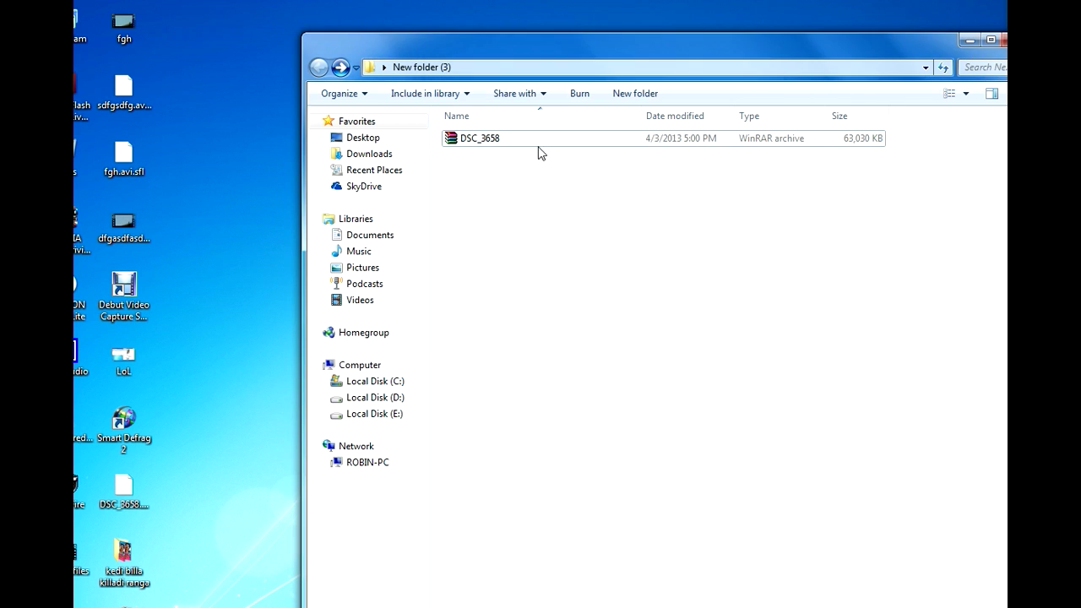
Extract DSC_3658.rar here with its password, restoring the 70,569 KB video, and close the folder window
right_click(535, 138)
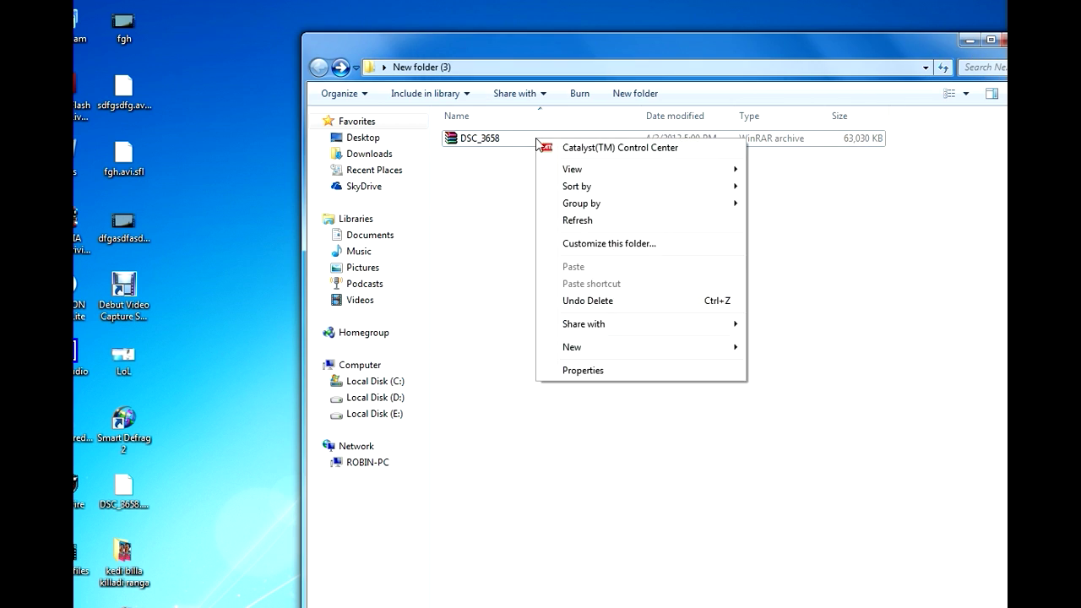
left_click(509, 137)
right_click(509, 136)
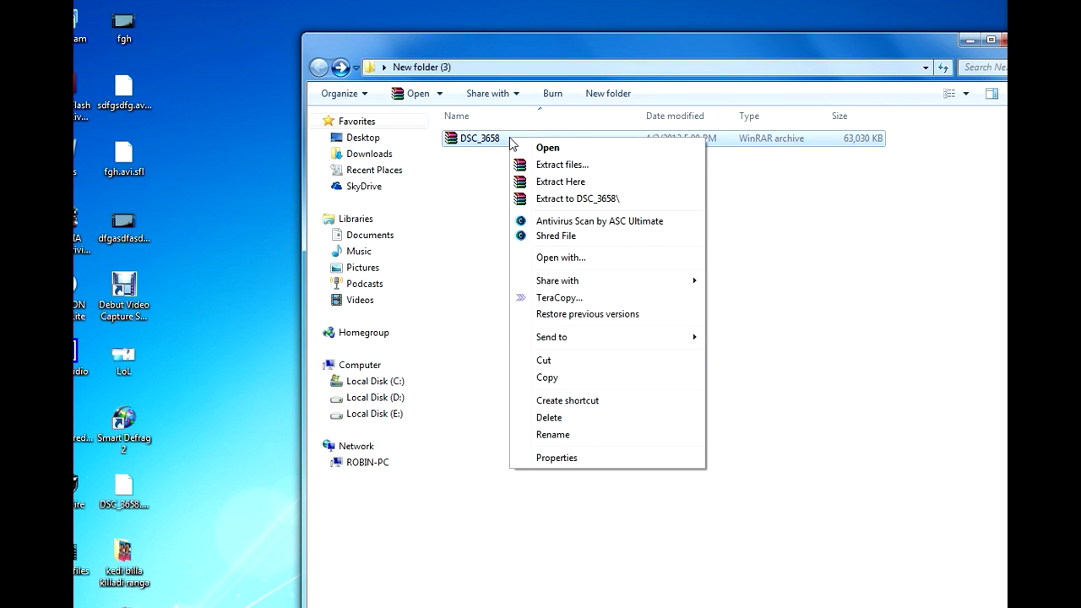
left_click(619, 184)
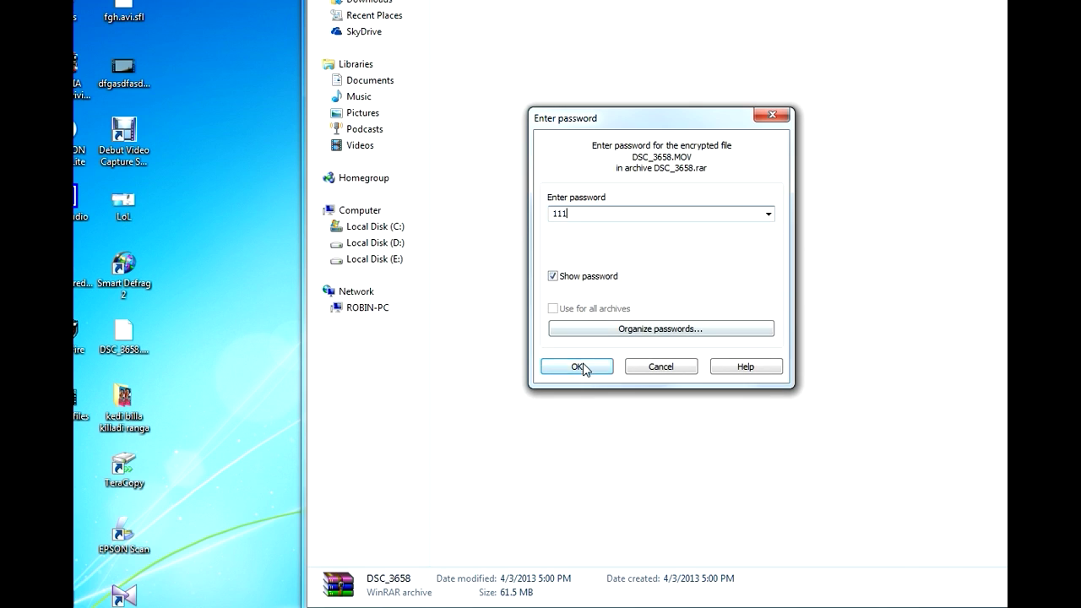
left_click(577, 521)
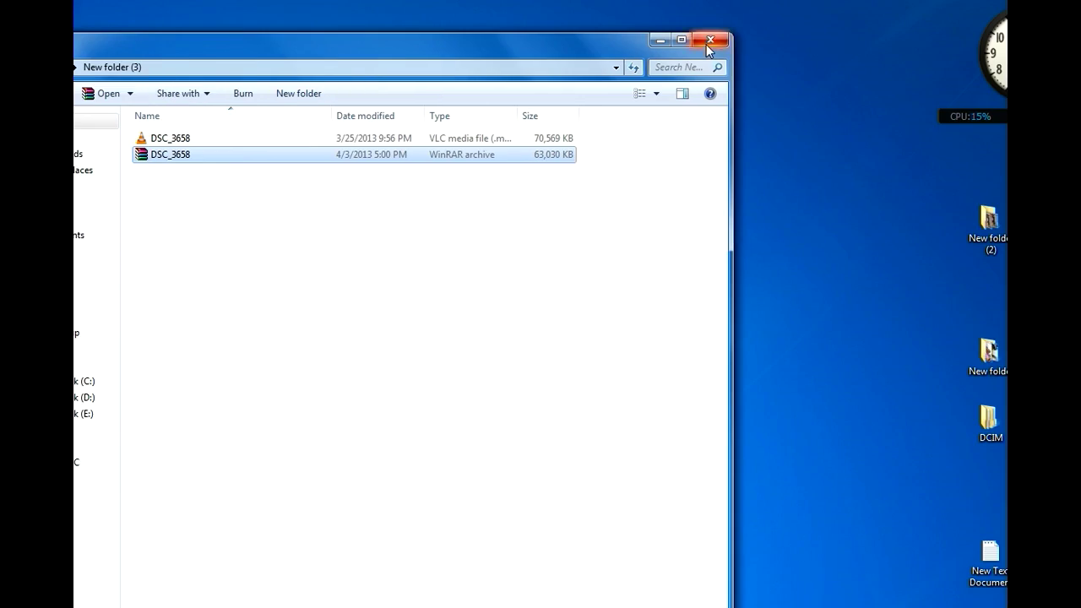
left_click(707, 42)
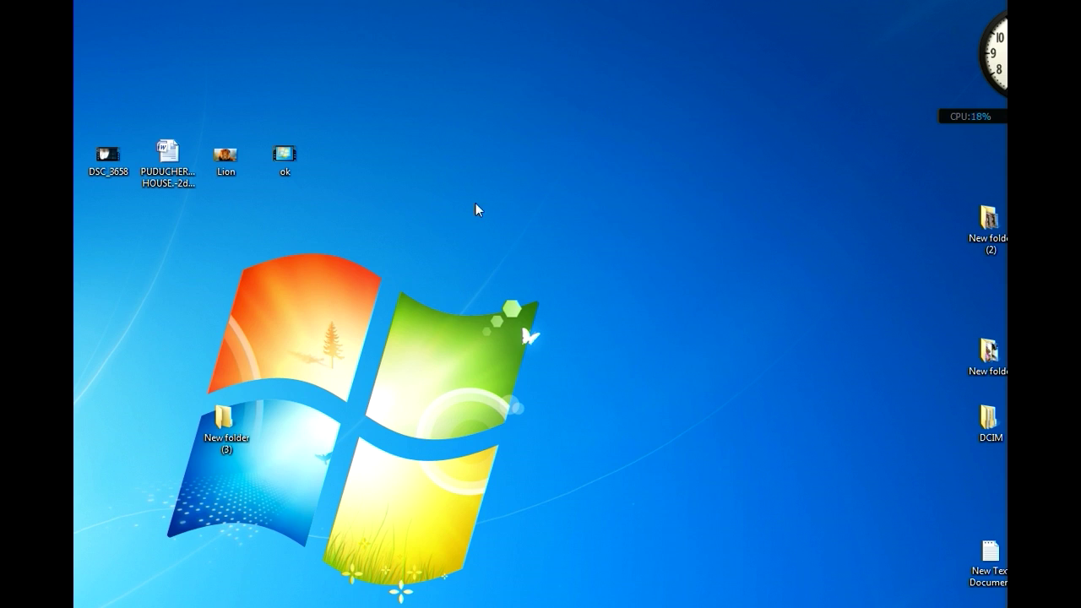